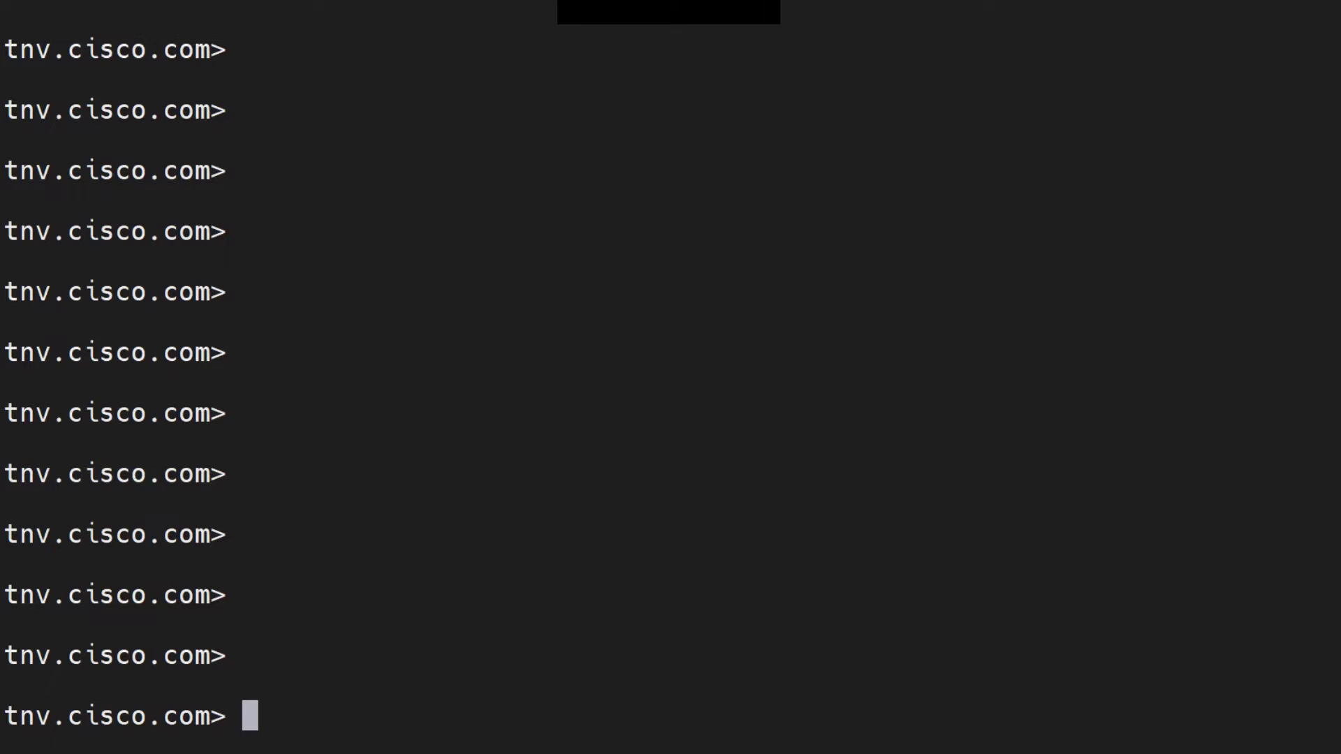
Run the filters command in the appliance's CLI session
type("filters")
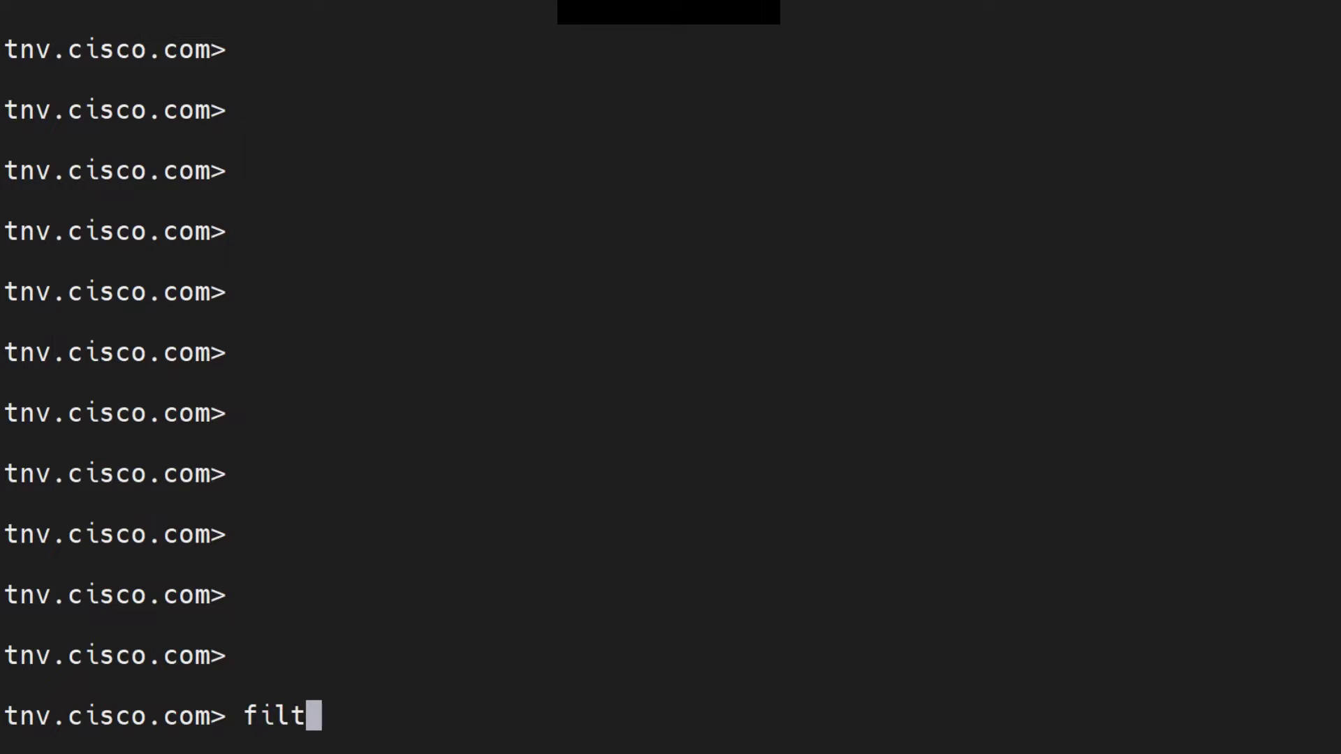
key("Return")
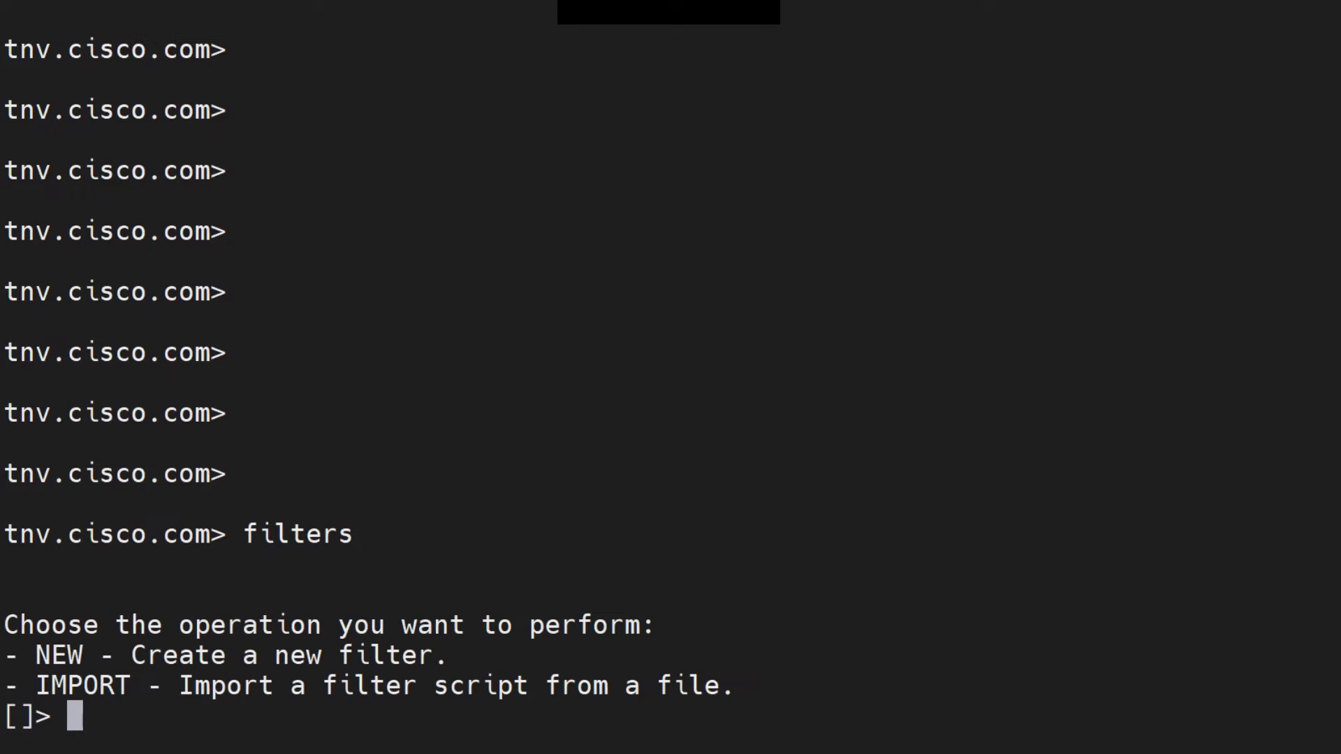
Switch to FileZilla and delete message_filters_for_importing.txt from the server's /configuration folder
key("alt+Tab")
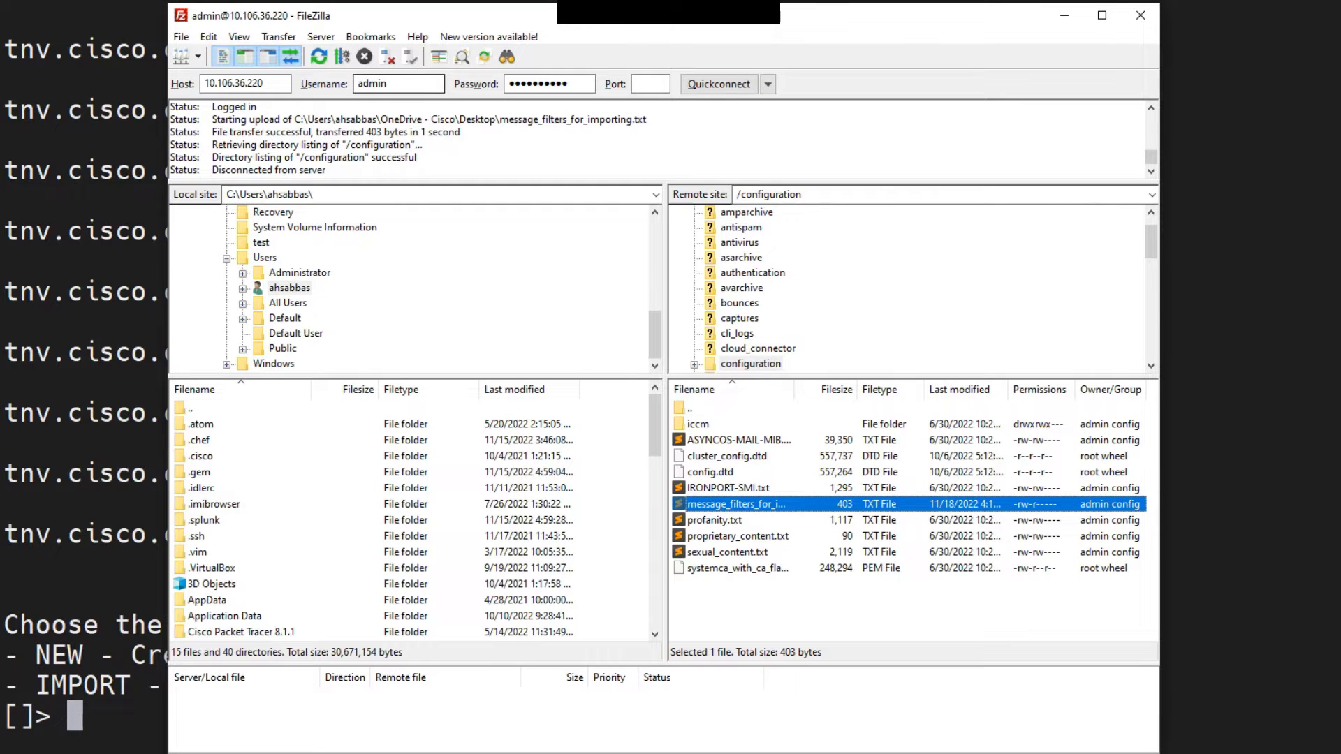
left_click_drag(418, 157, 212, 145)
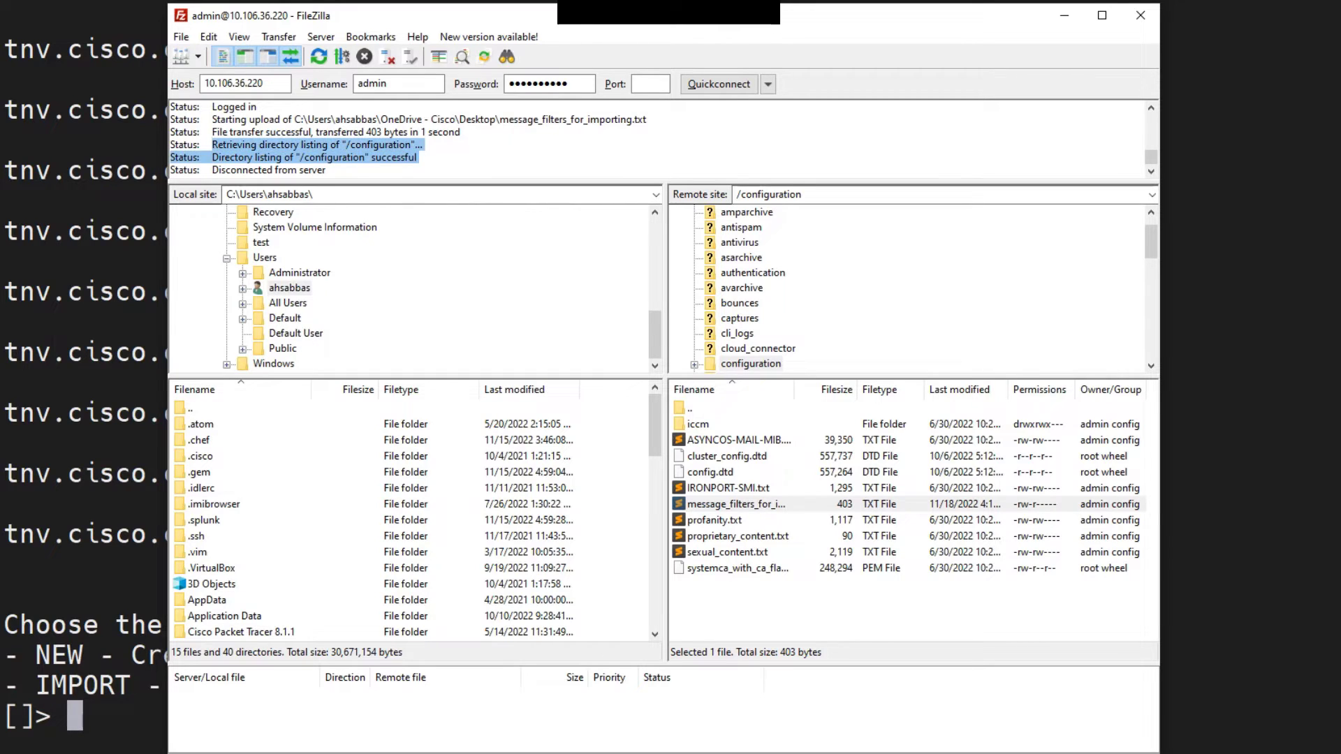
left_click(411, 144)
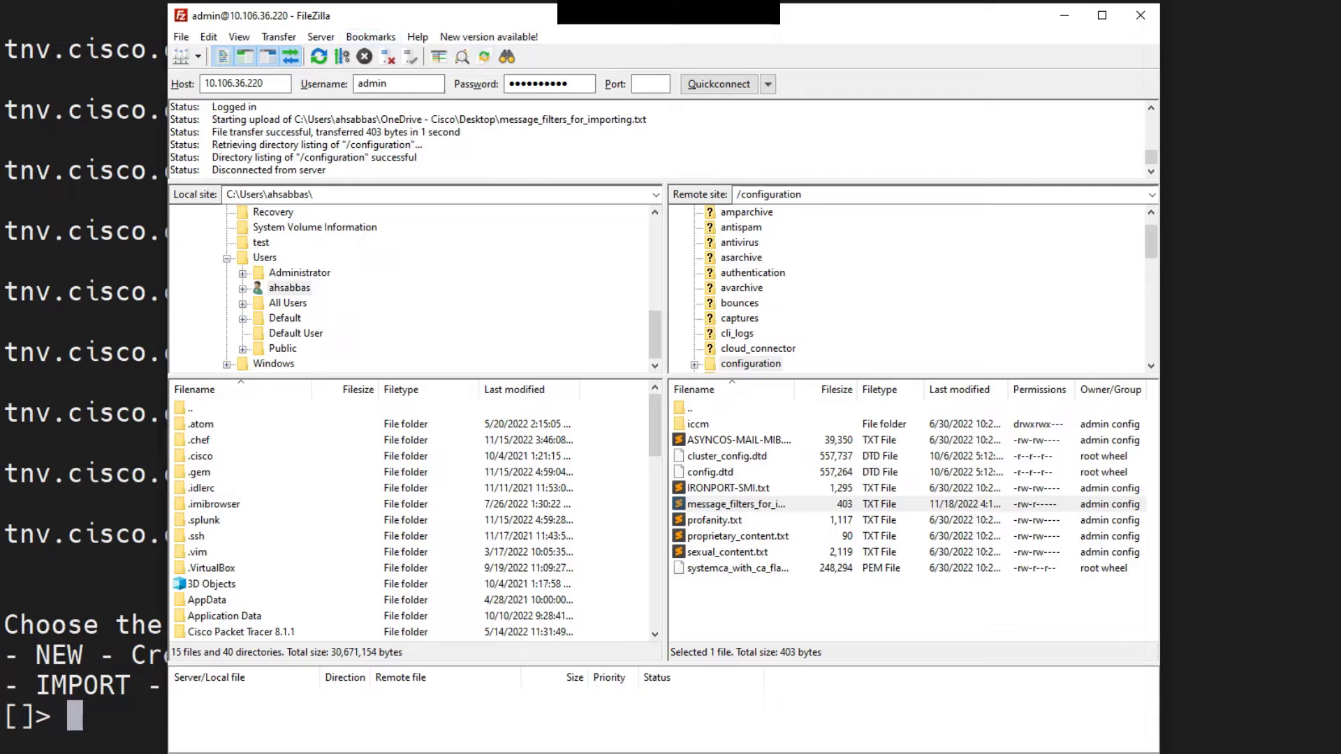
left_click(734, 504)
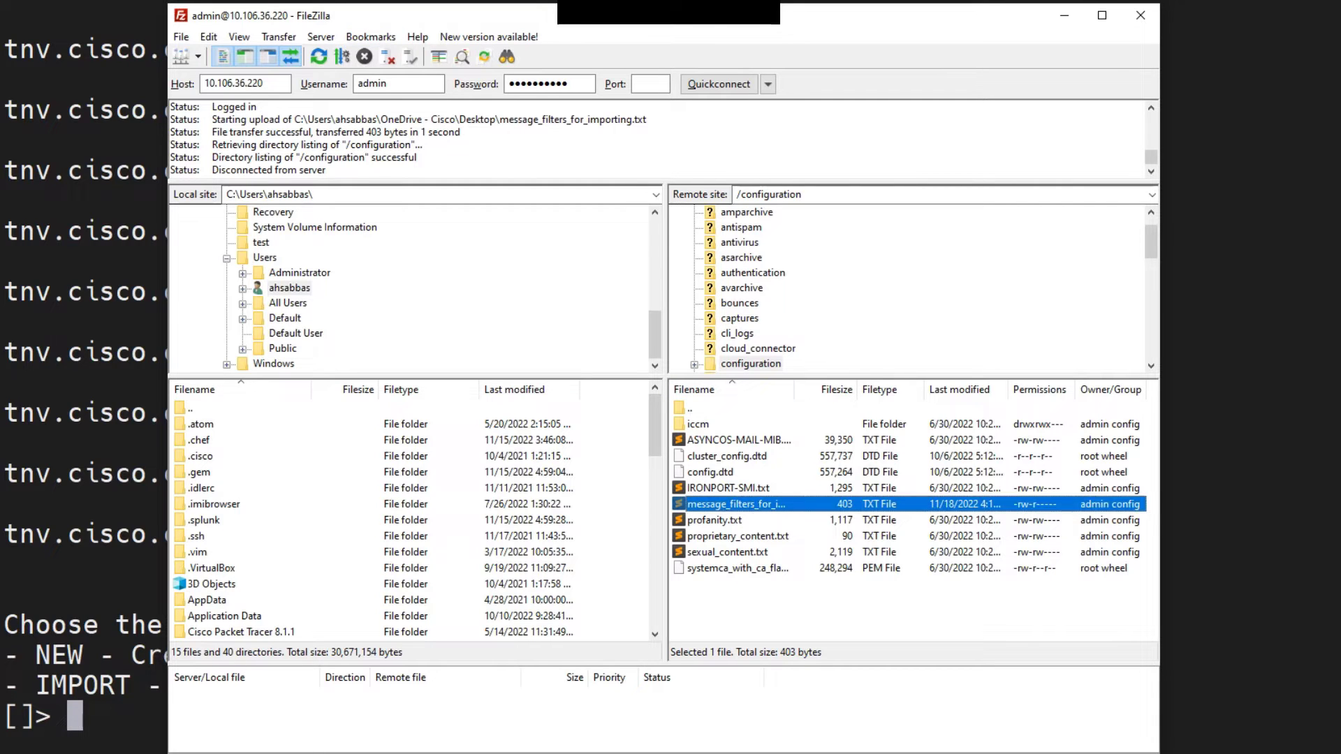
key("Delete")
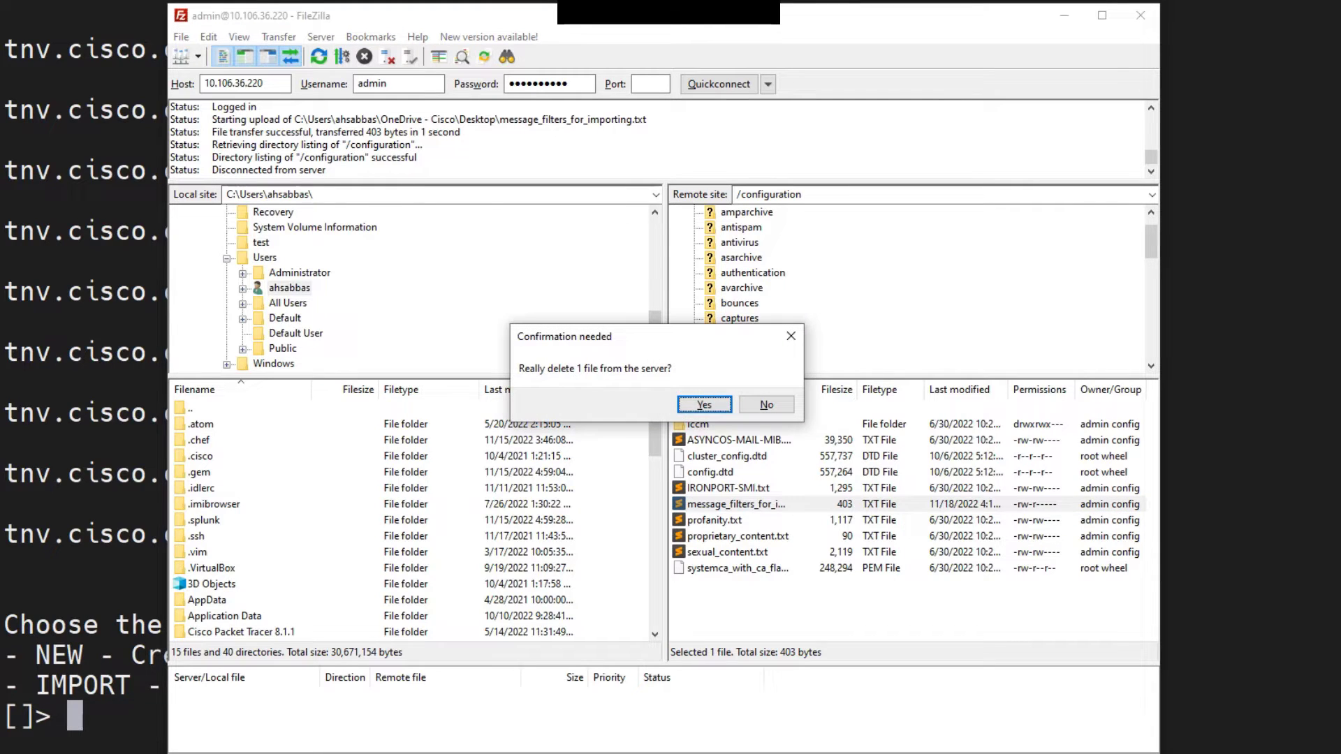
key("Return")
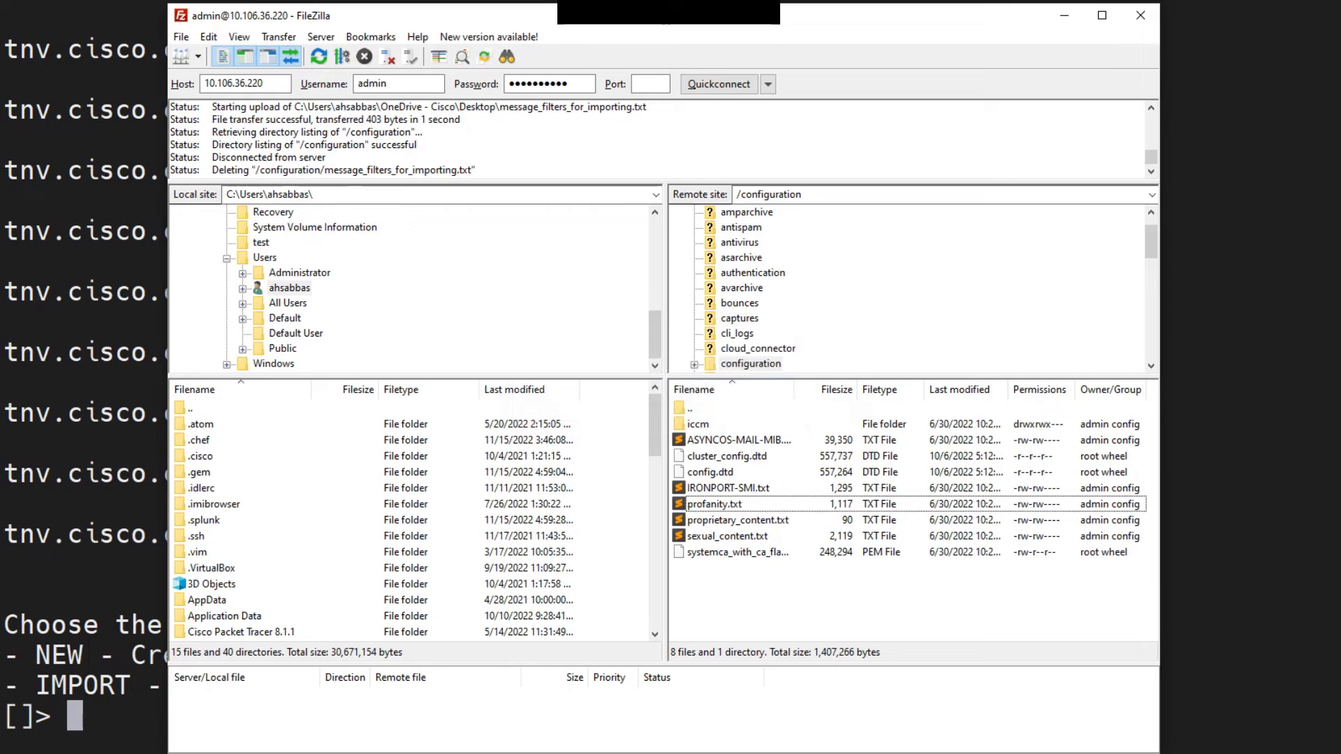
Upload message_filters_for_importing.txt from the local desktop to the remote /configuration folder and select the uploaded copy
key("alt+Tab")
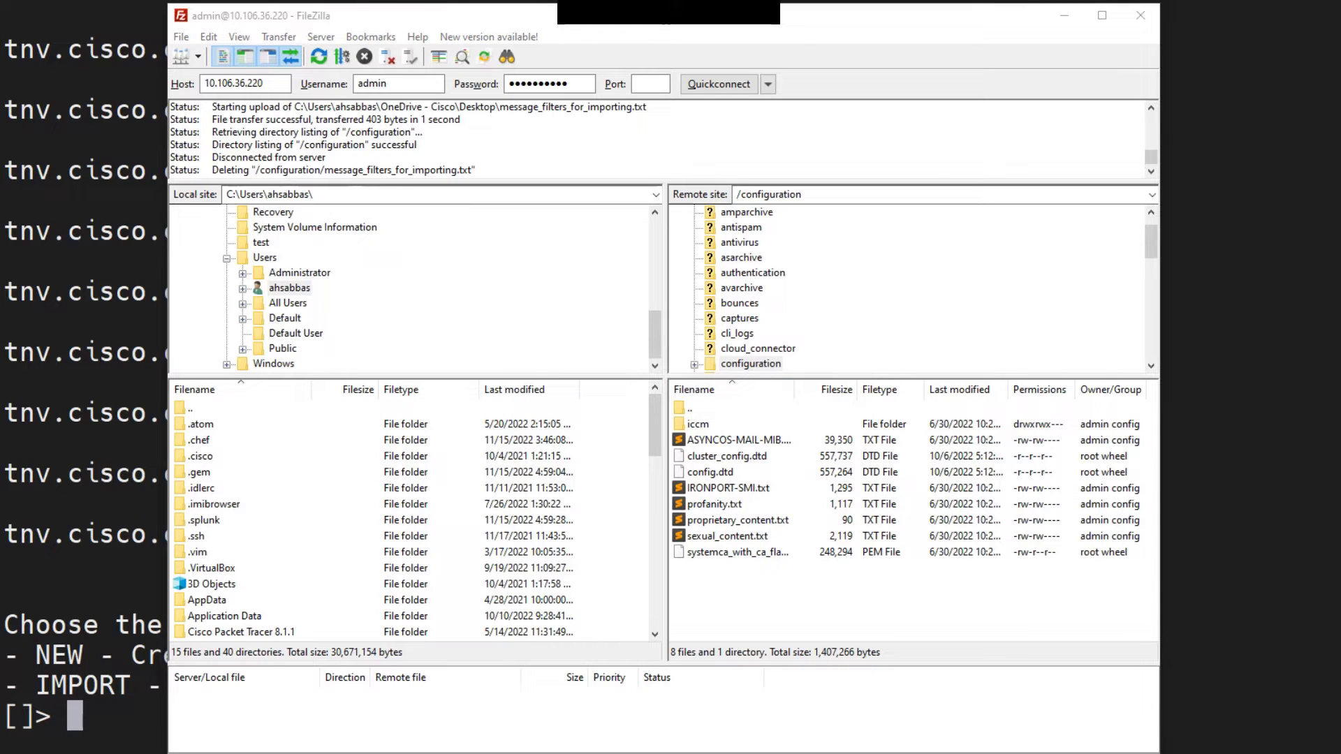
key("alt+Tab")
left_click_drag(901, 367, 768, 497)
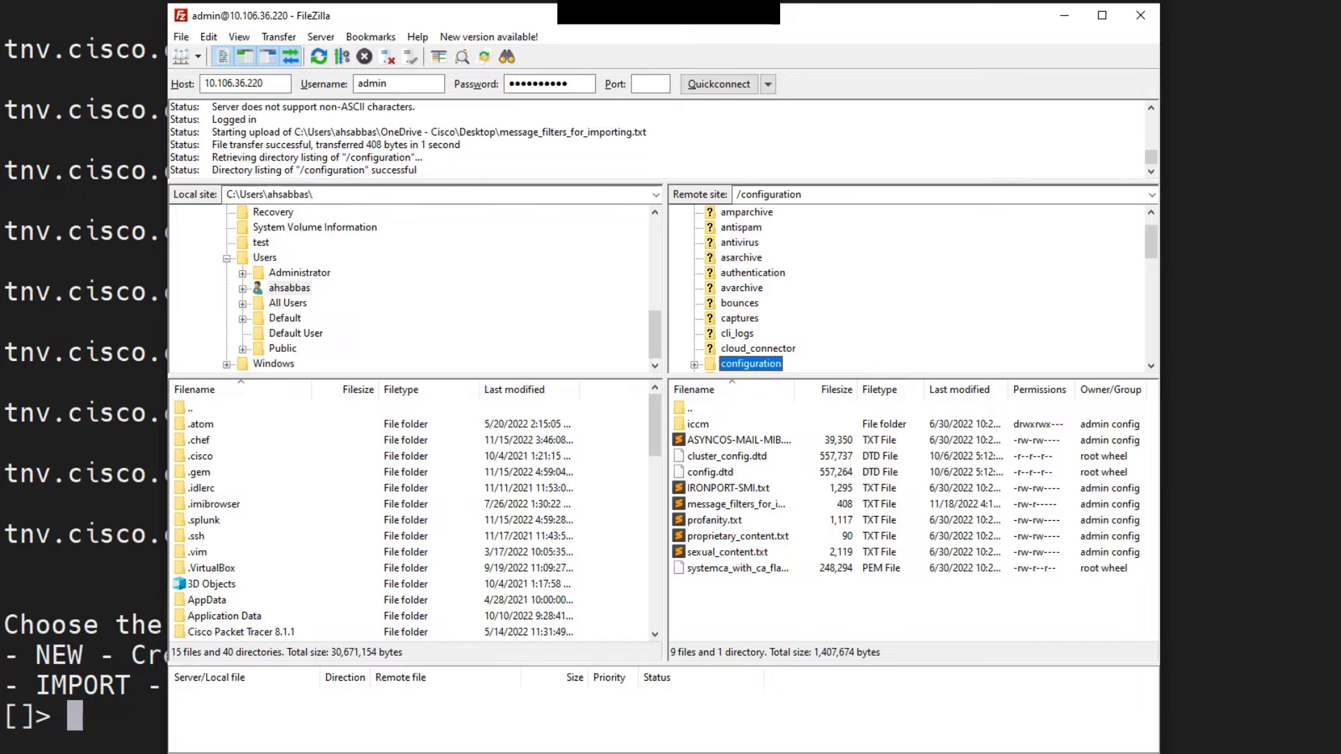
left_click(901, 605)
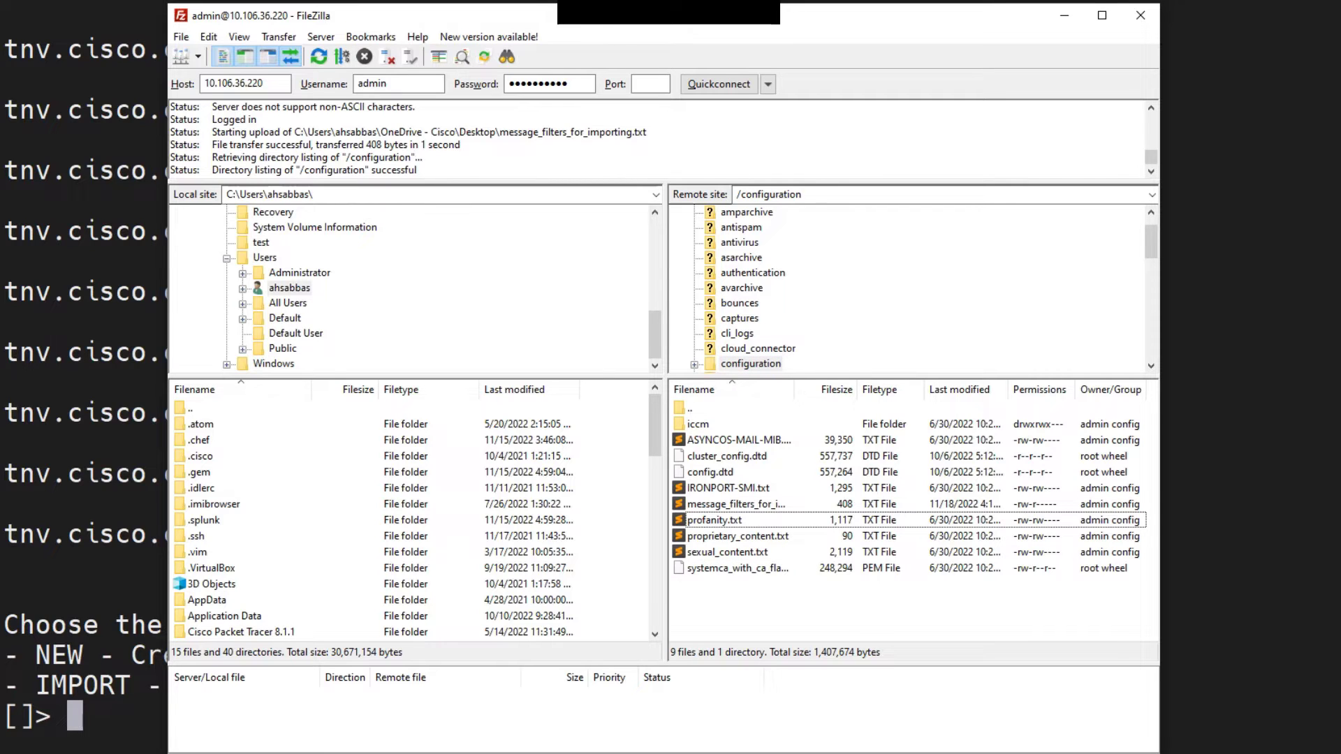
left_click(727, 504)
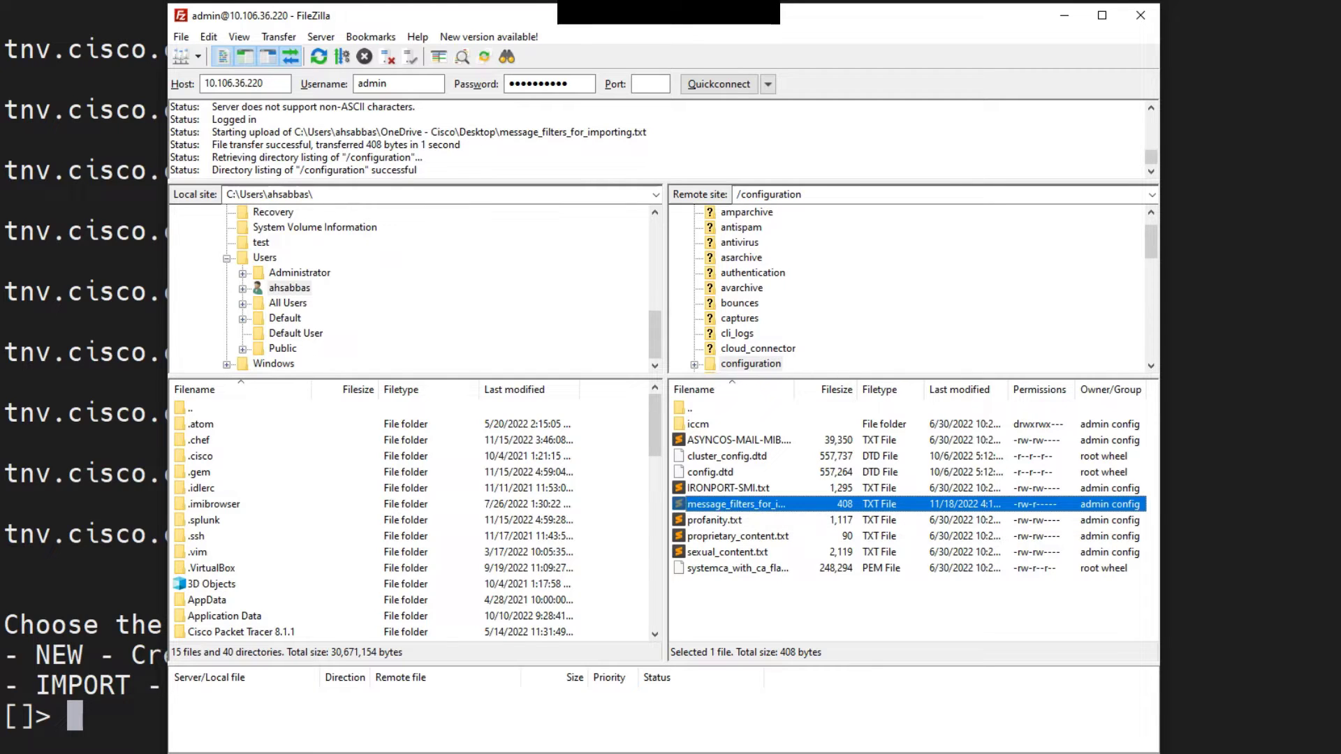
Switch back to the CLI session and import filters from message_filters_for_importing.txt using the default Unicode (UTF-8) encoding
key("alt+Tab")
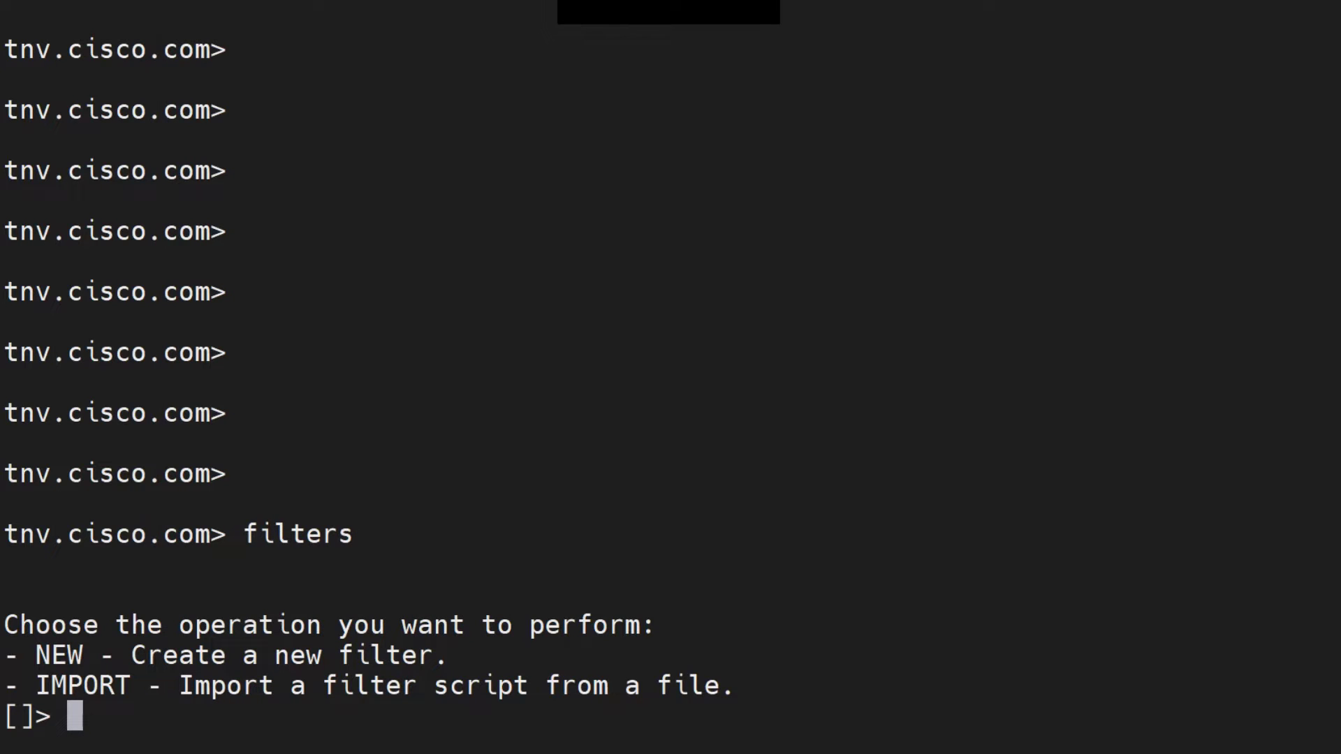
type("import")
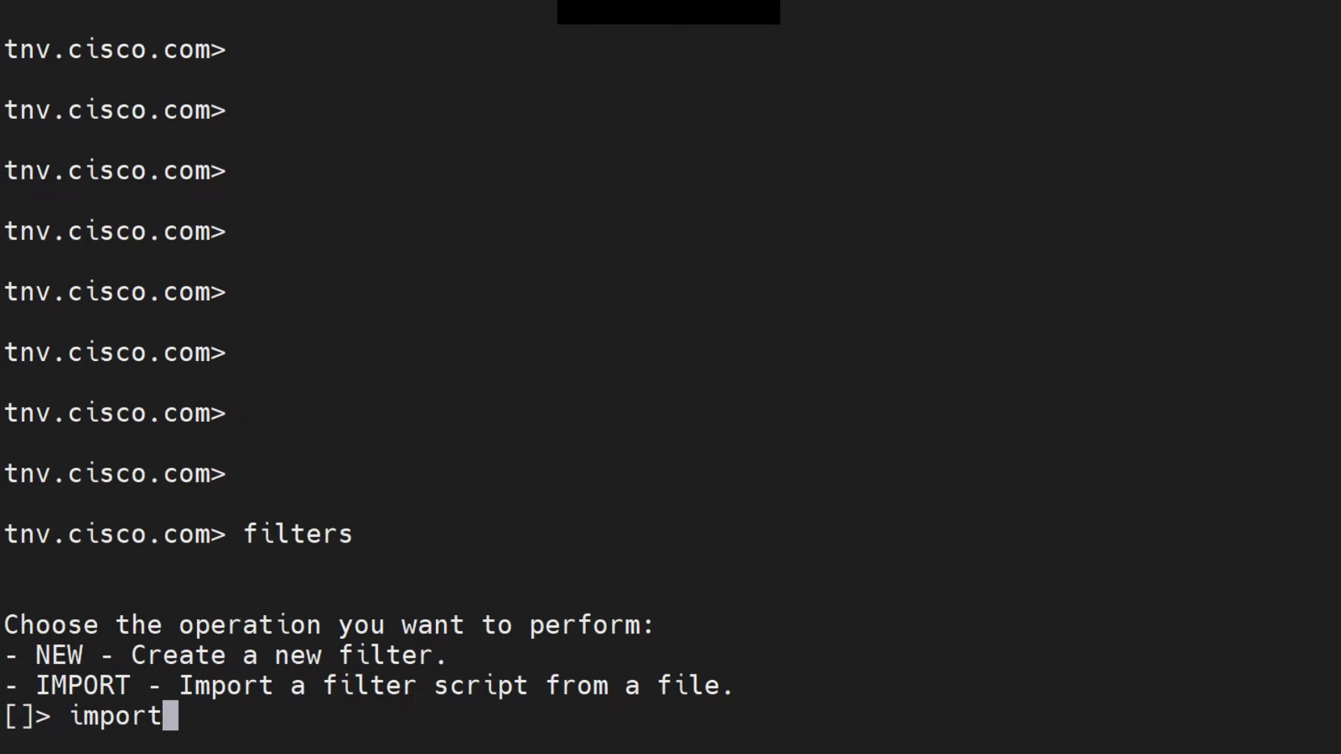
key("Return")
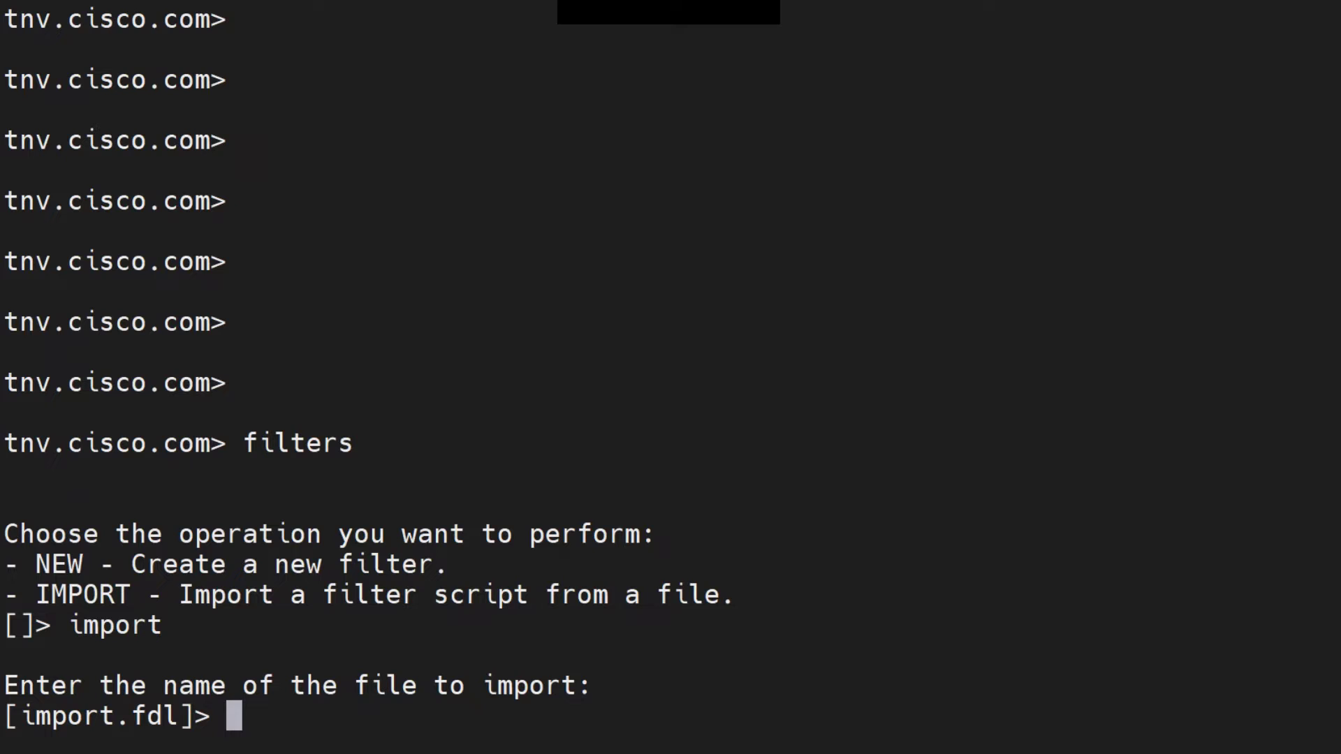
type("message_filters_for_importing")
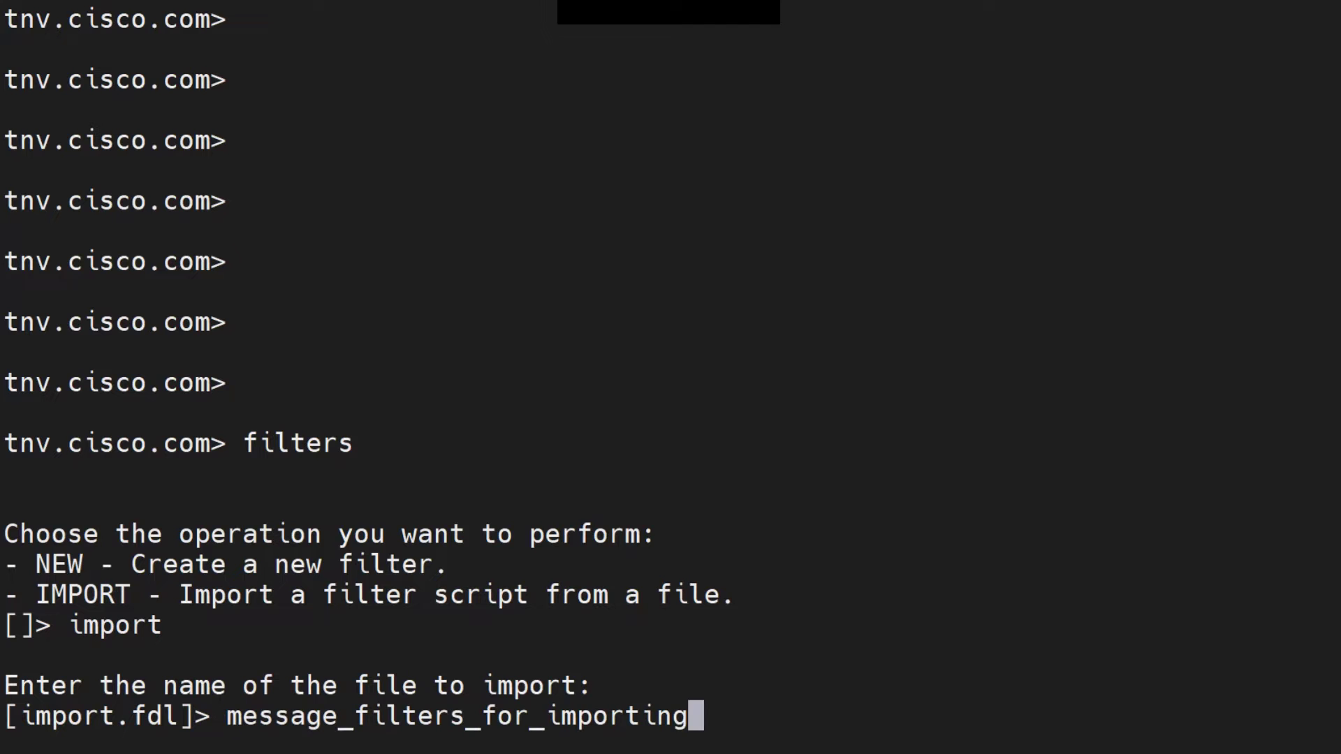
type(".txt")
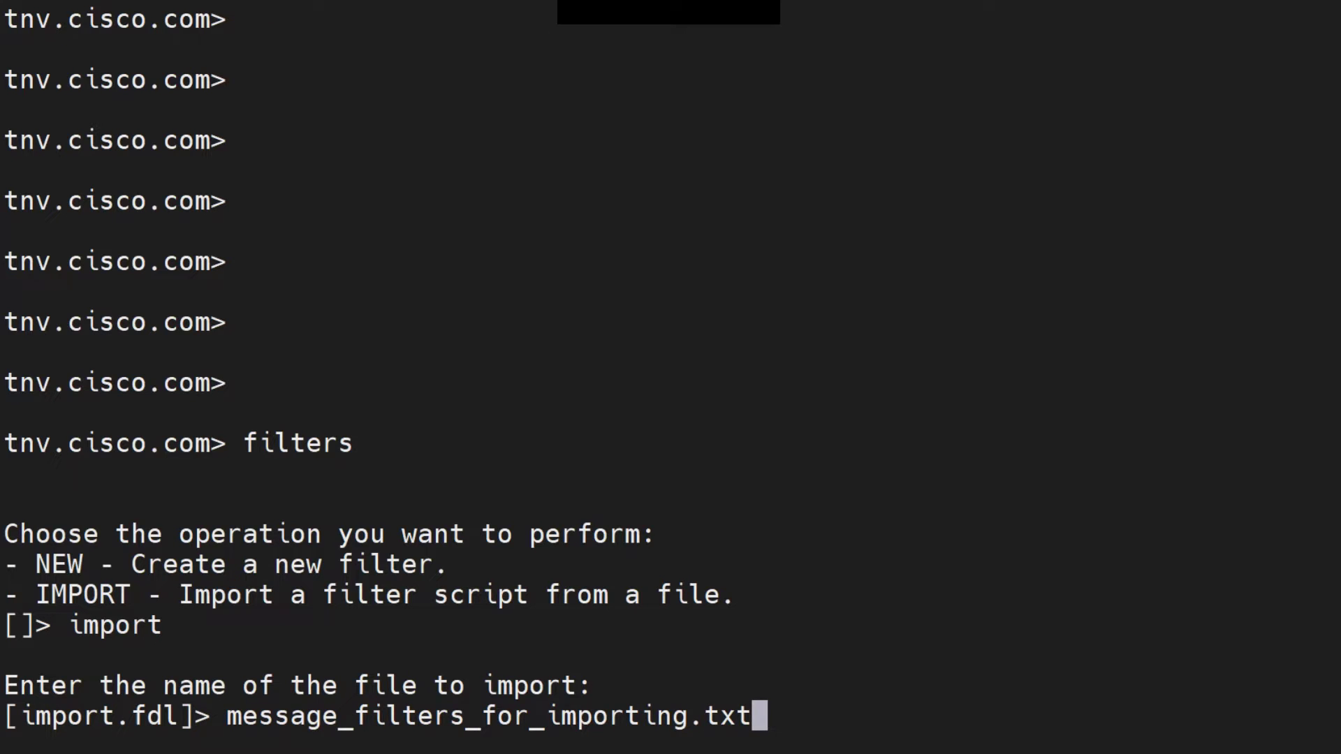
key("Return")
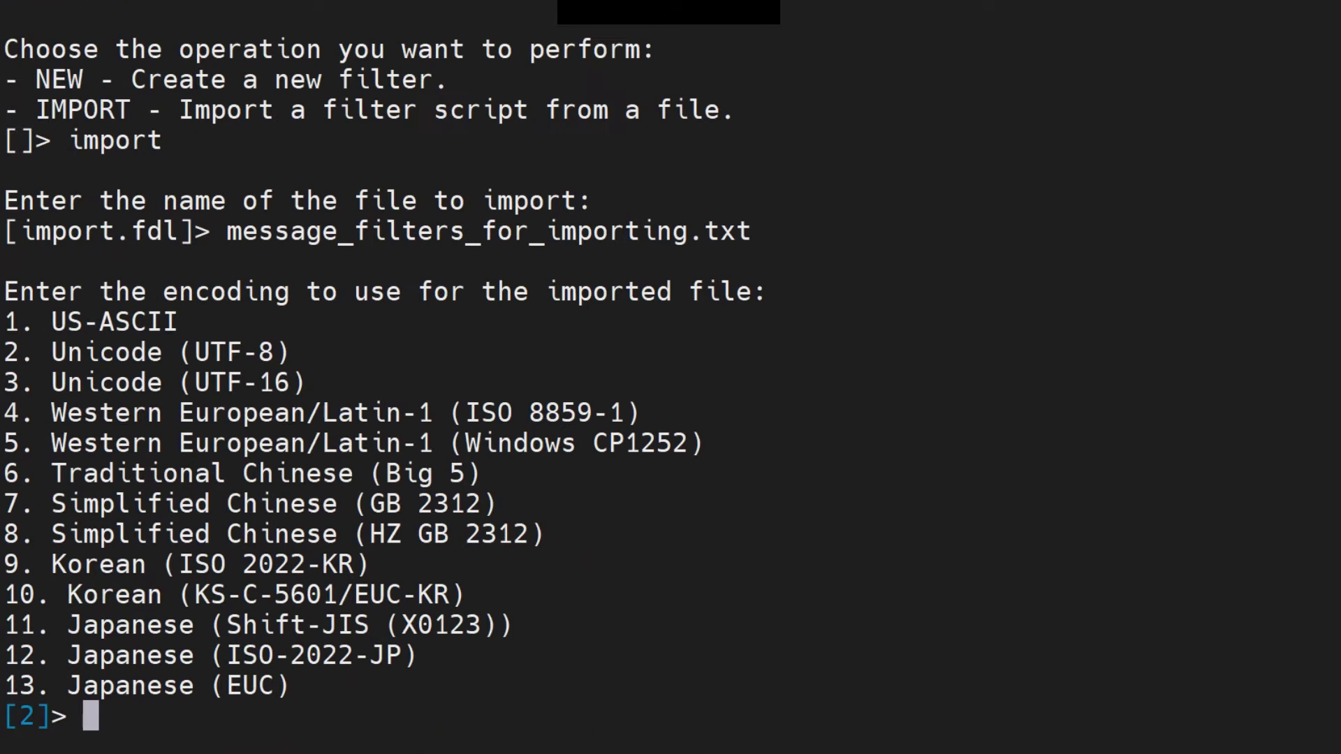
key("Return")
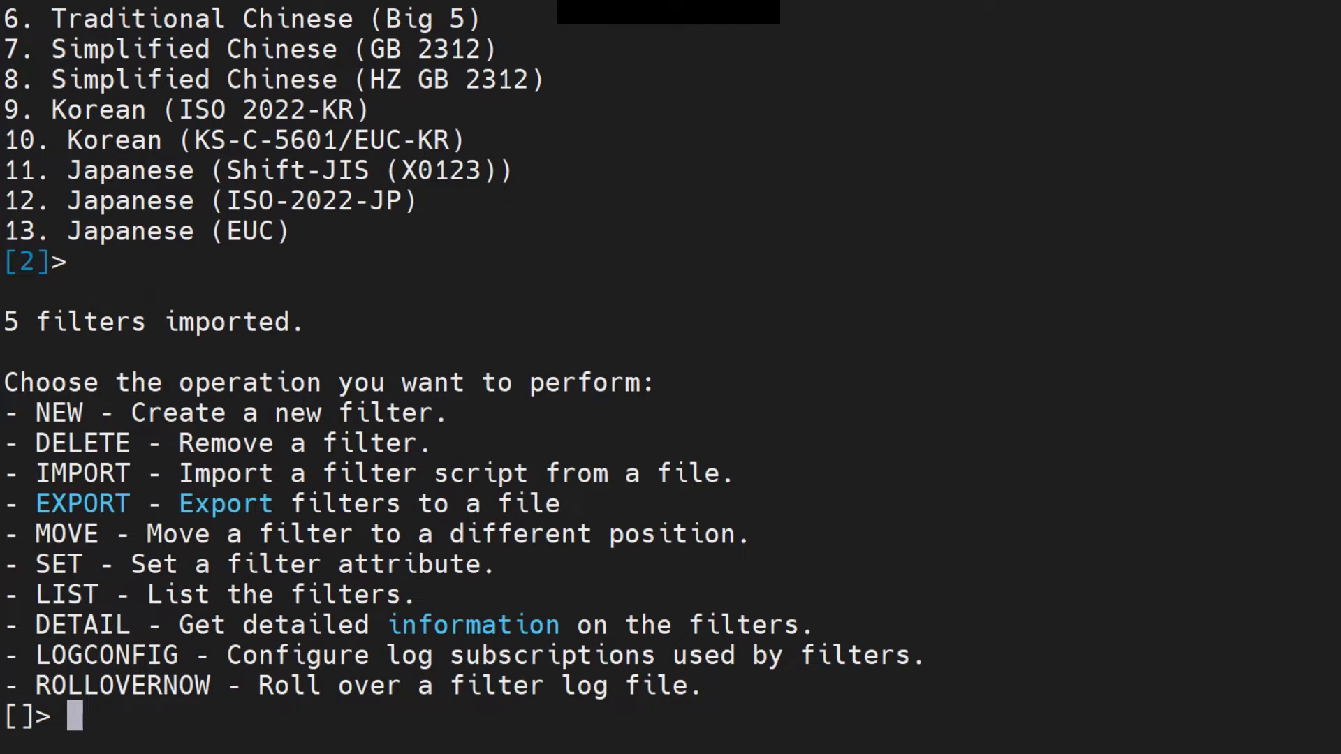
List the imported message filters and review their numbers, active and valid flags, and names
left_click_drag(306, 322, 5, 322)
left_click_drag(147, 171, 479, 504)
left_click(479, 504)
type("list")
key("Return")
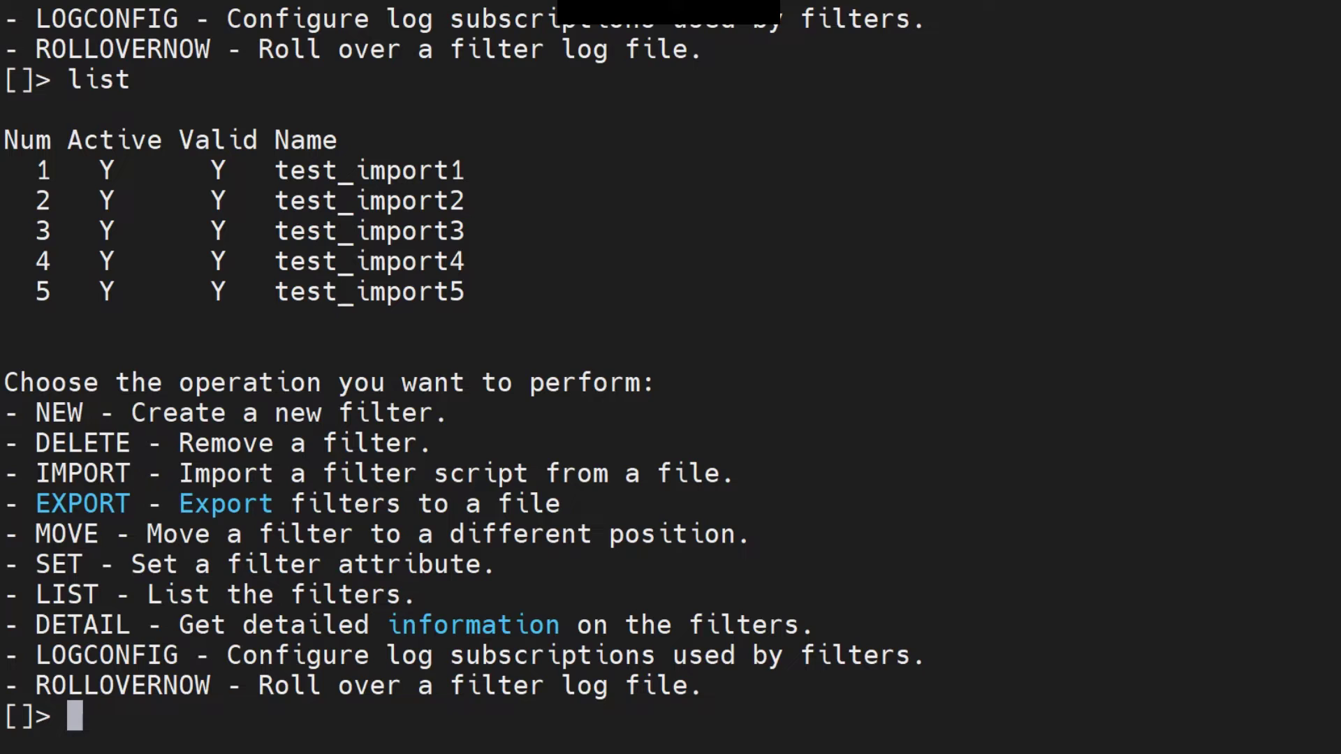
left_click_drag(464, 292, 3, 140)
left_click(3, 141)
scroll(671, 377, "up", 5)
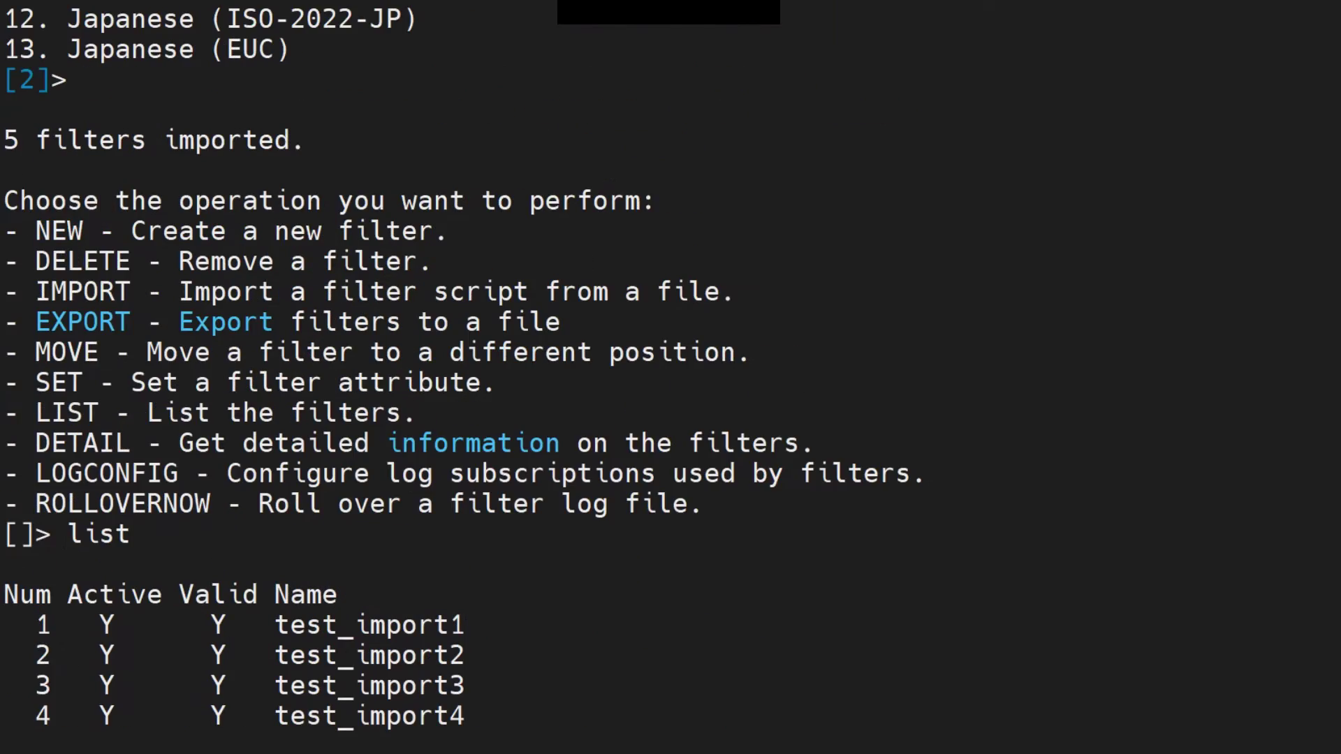
scroll(670, 377, "down", 5)
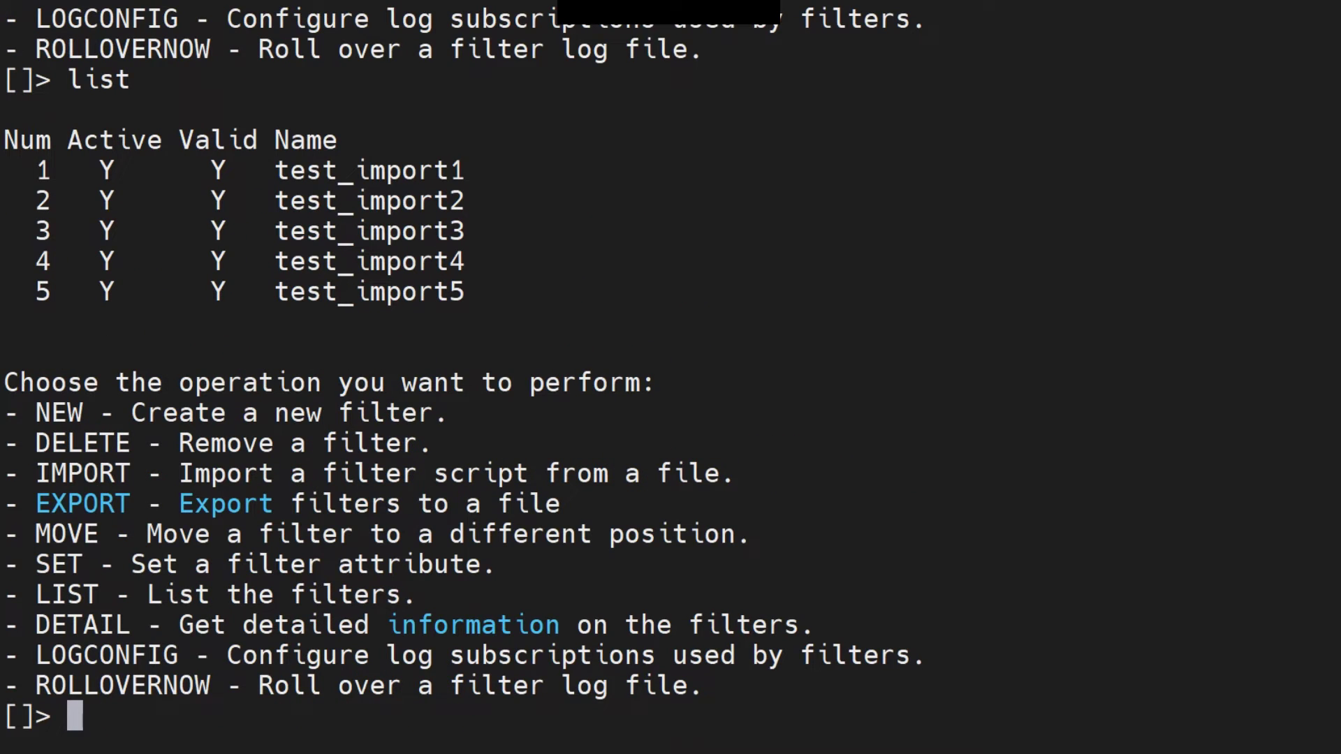
Display the details of filters 1-2 and examine the sender condition and log-entry action of each
type("detail")
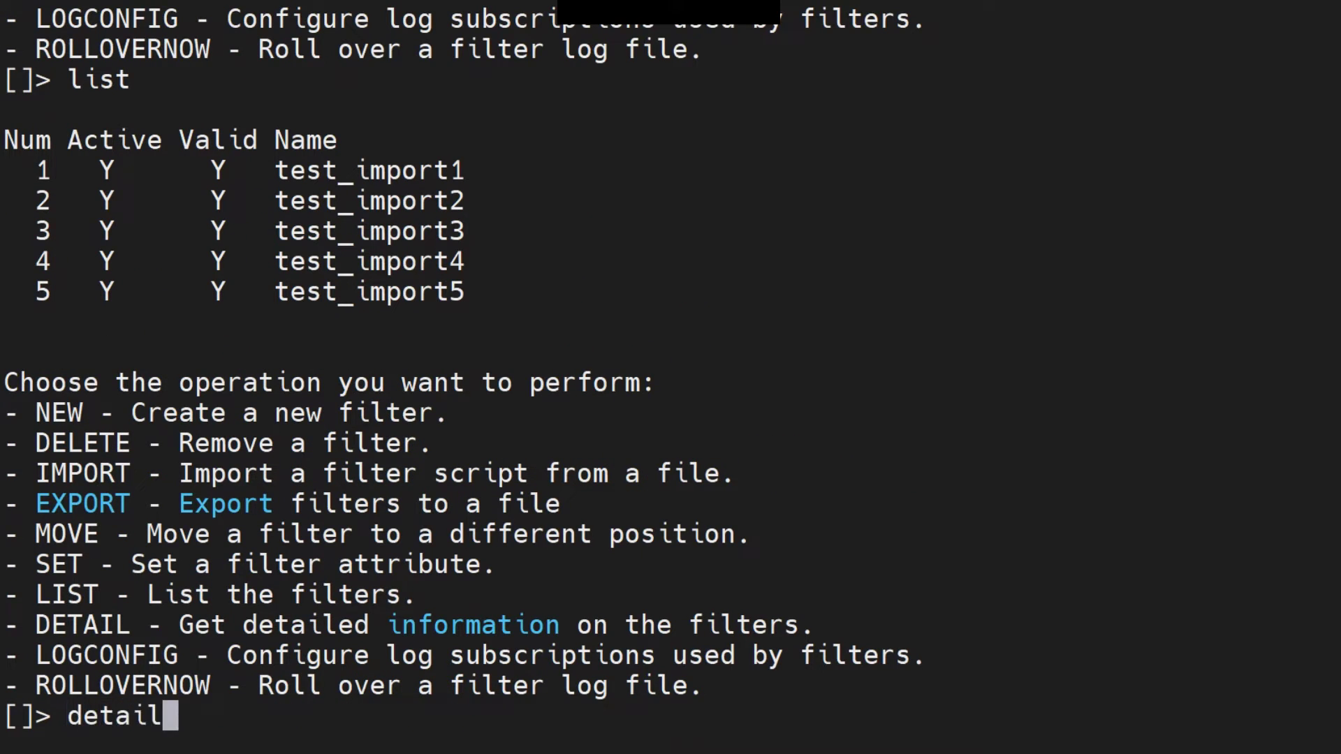
key("Return")
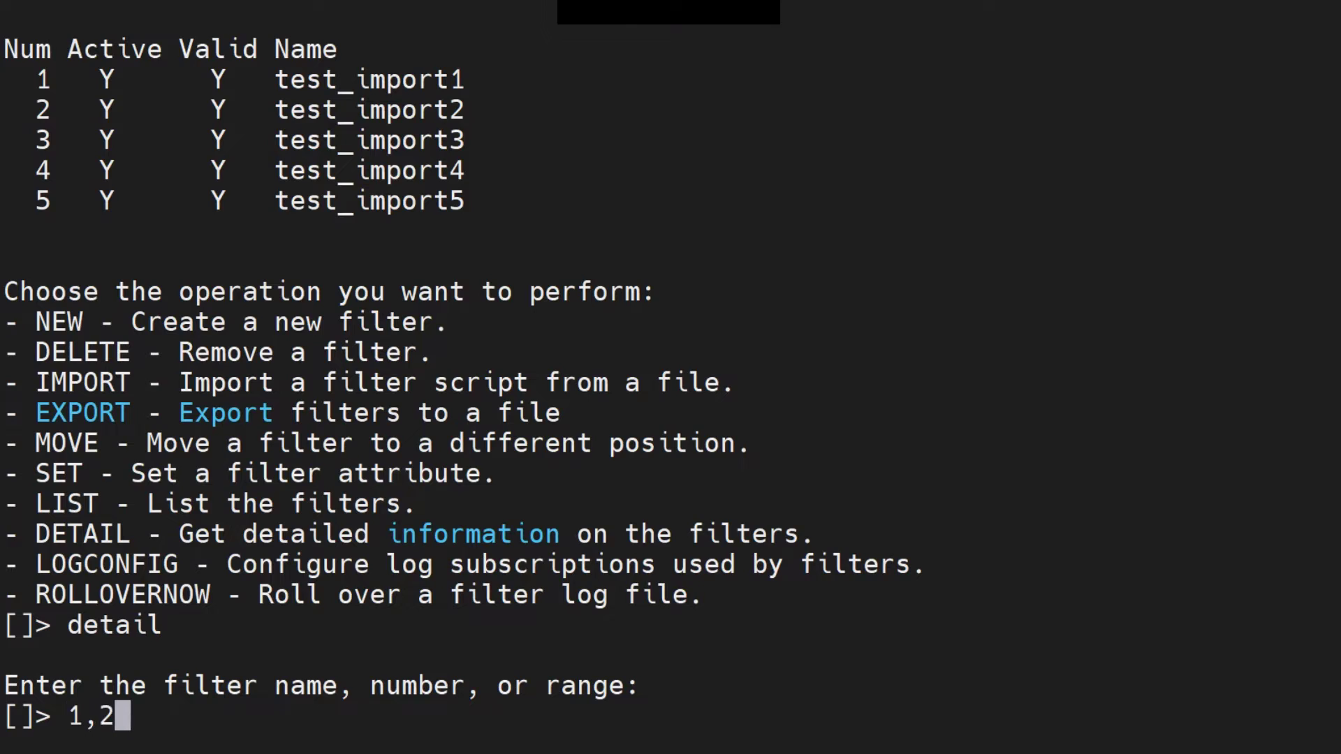
type("1,2")
key("Return")
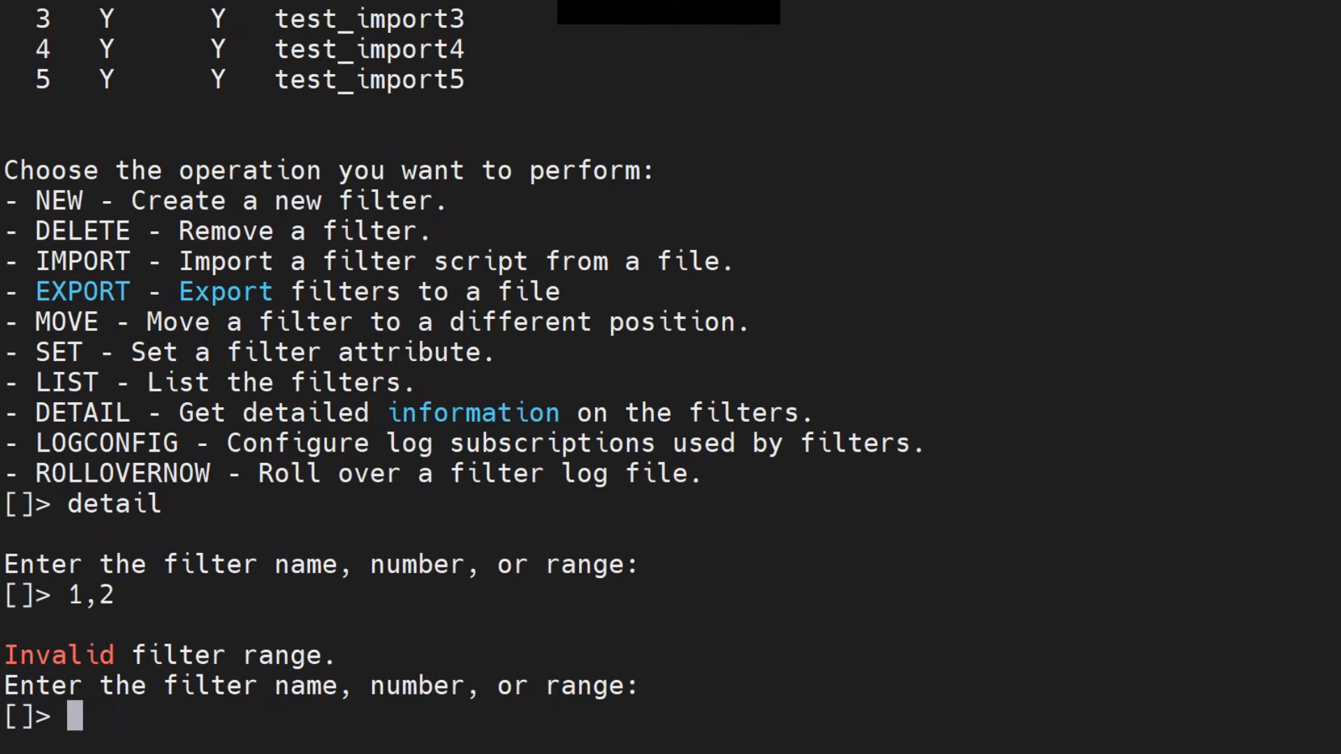
type("1")
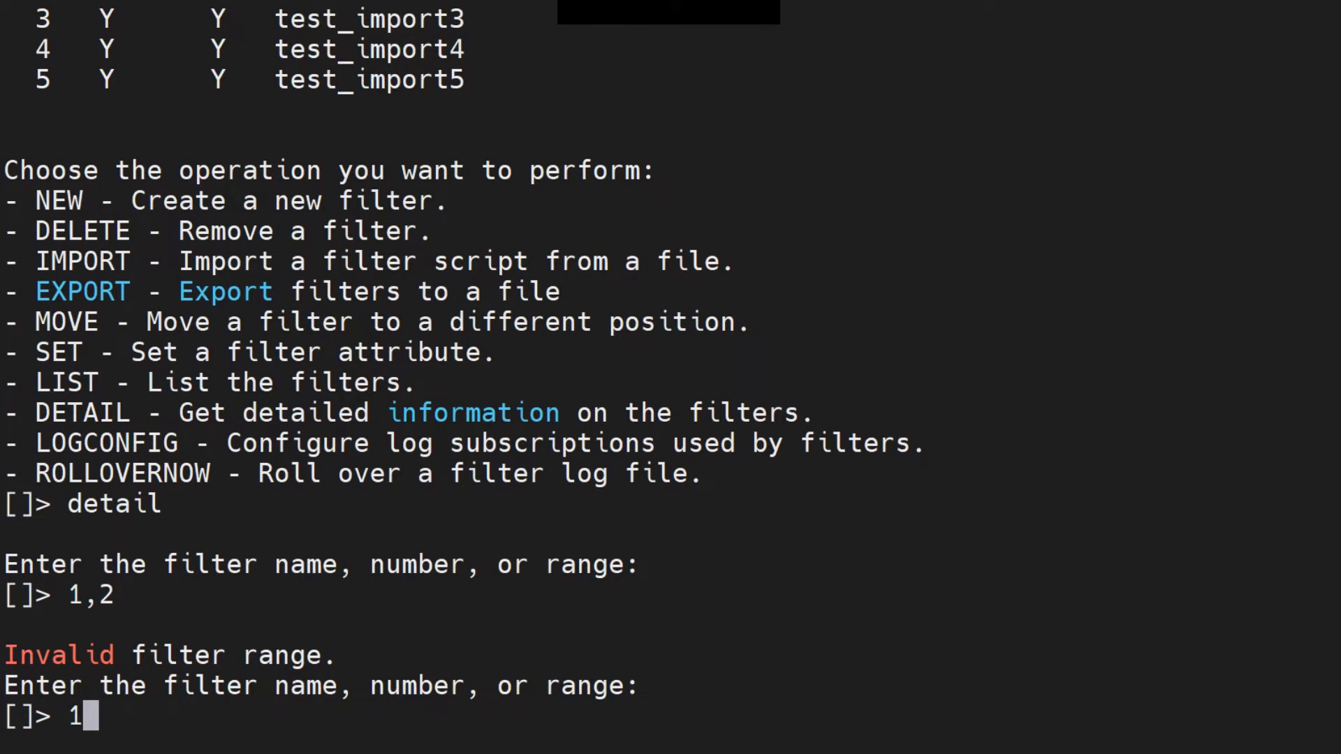
type("-2")
key("Return")
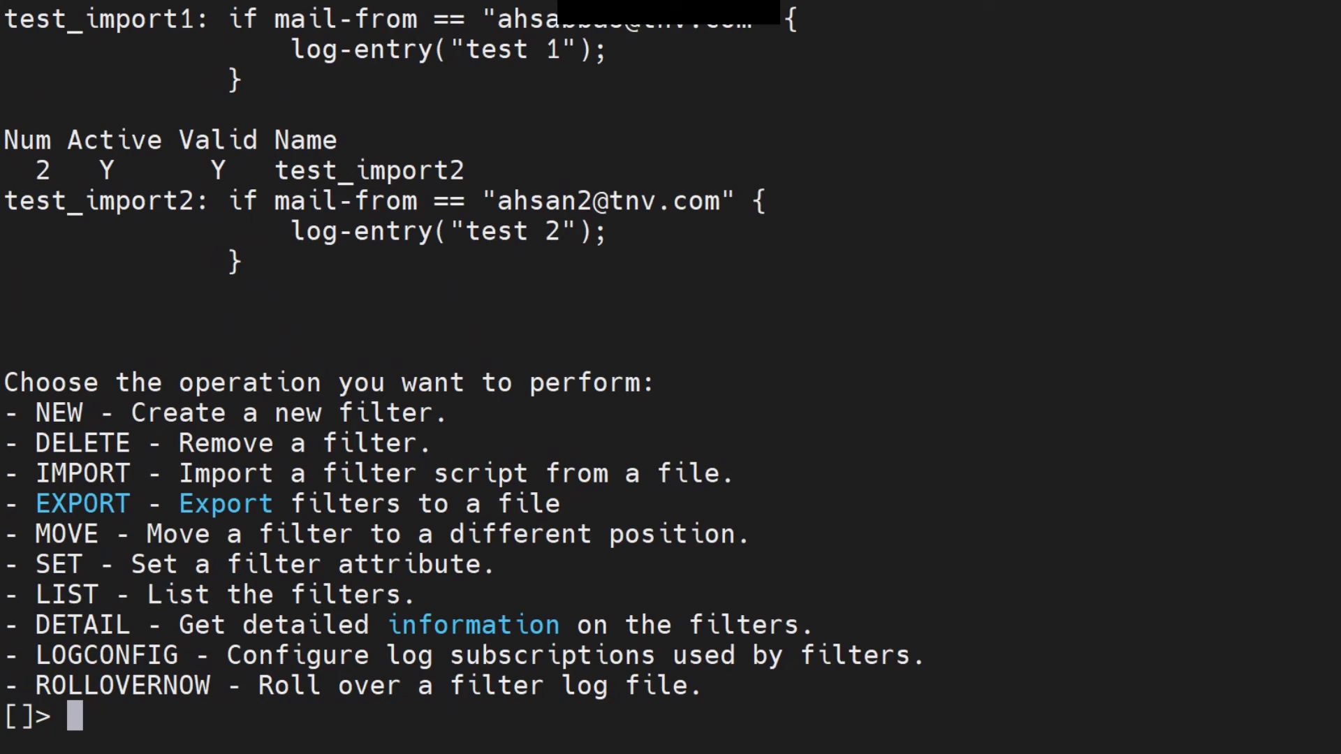
scroll(671, 377, "up", 2)
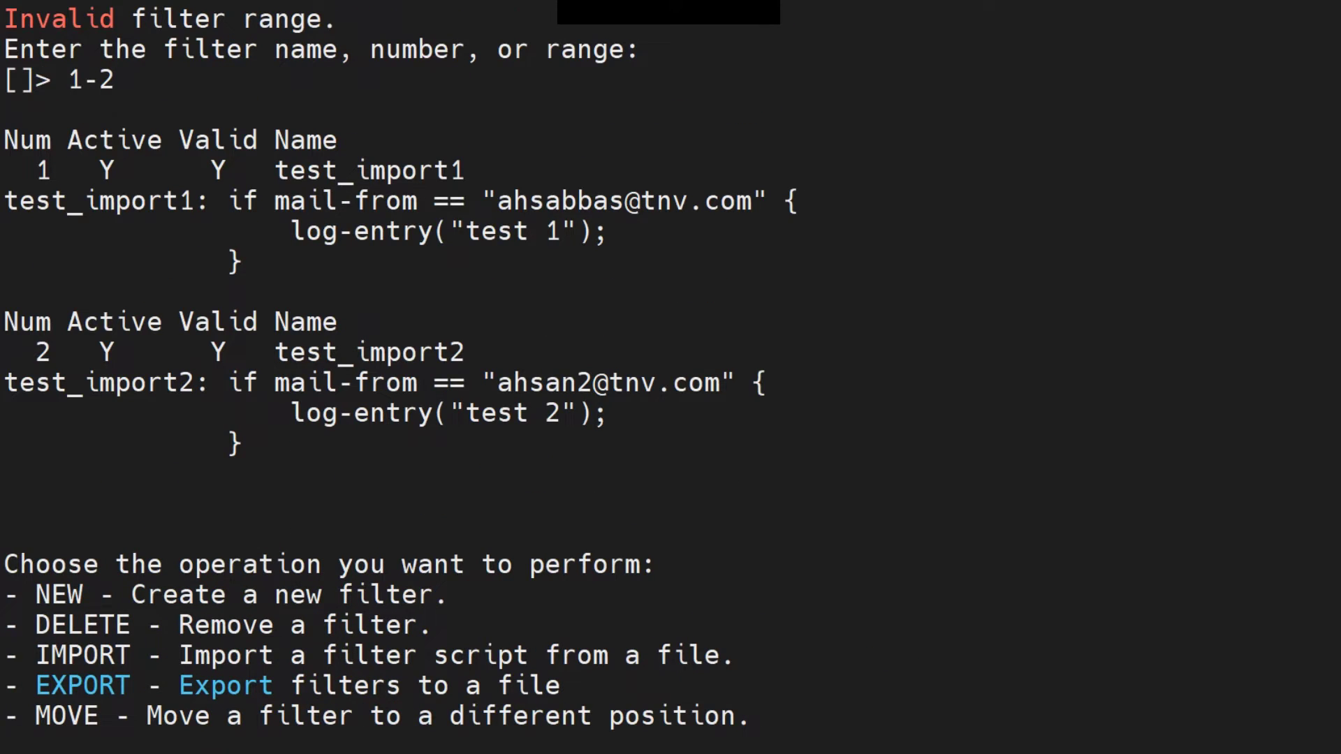
left_click_drag(699, 445, 4, 171)
left_click(4, 171)
left_click_drag(259, 201, 641, 201)
left_click_drag(290, 383, 465, 352)
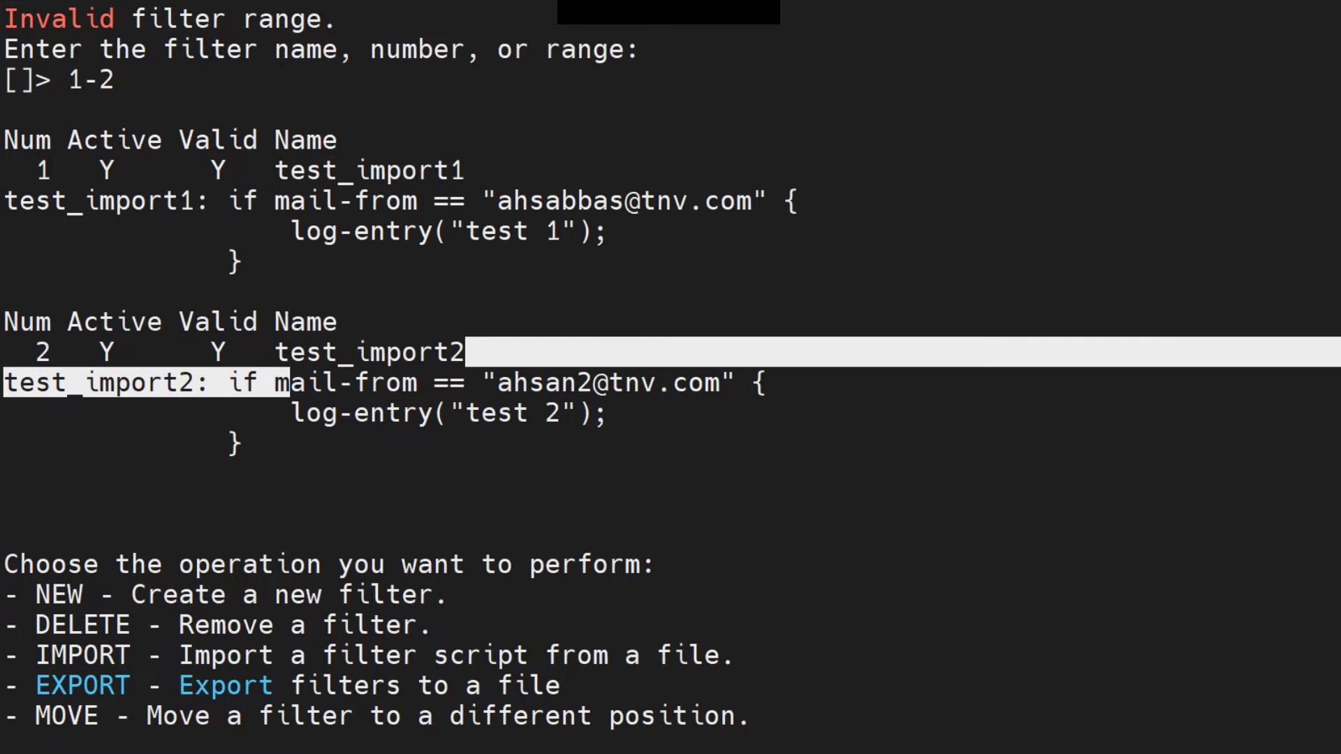
key("ctrl+c")
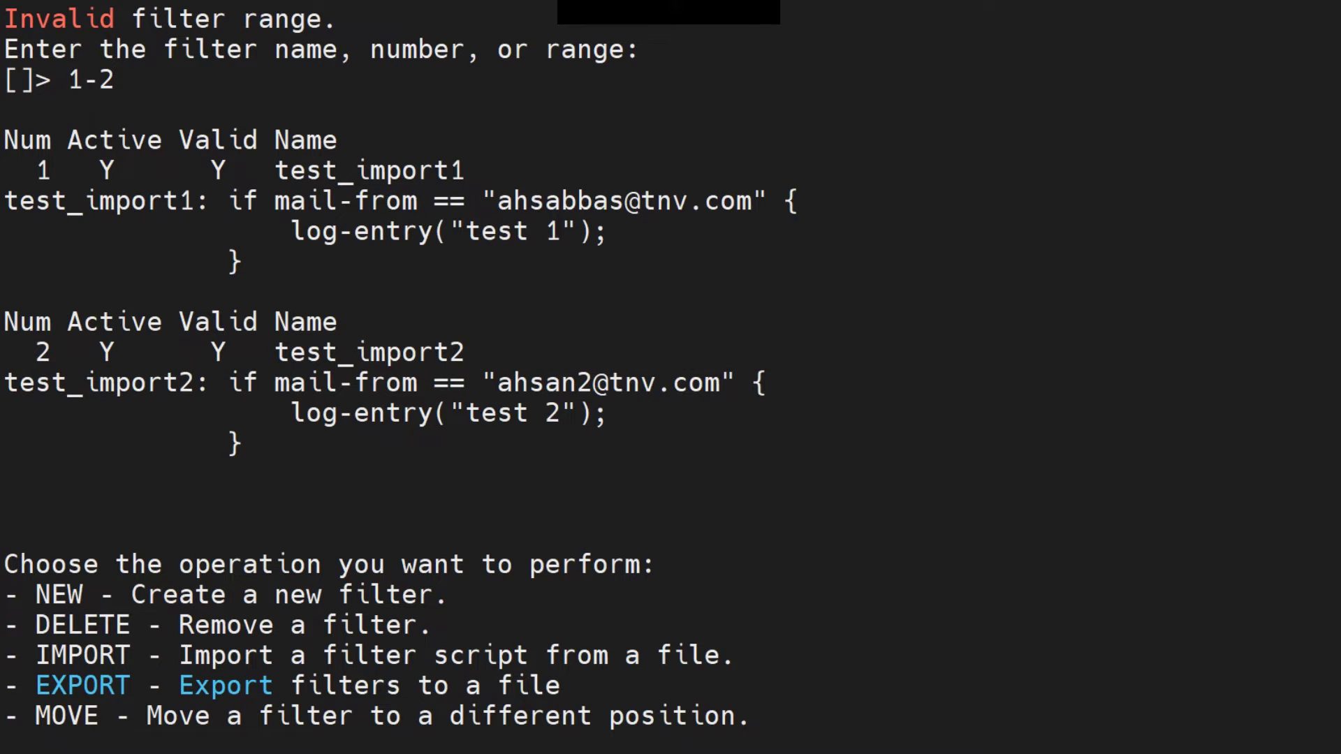
Review the earlier import dialogue, highlighting the entered file name message_filters_for_importing and its .txt extension
scroll(671, 377, "up", 4)
scroll(671, 377, "up", 10)
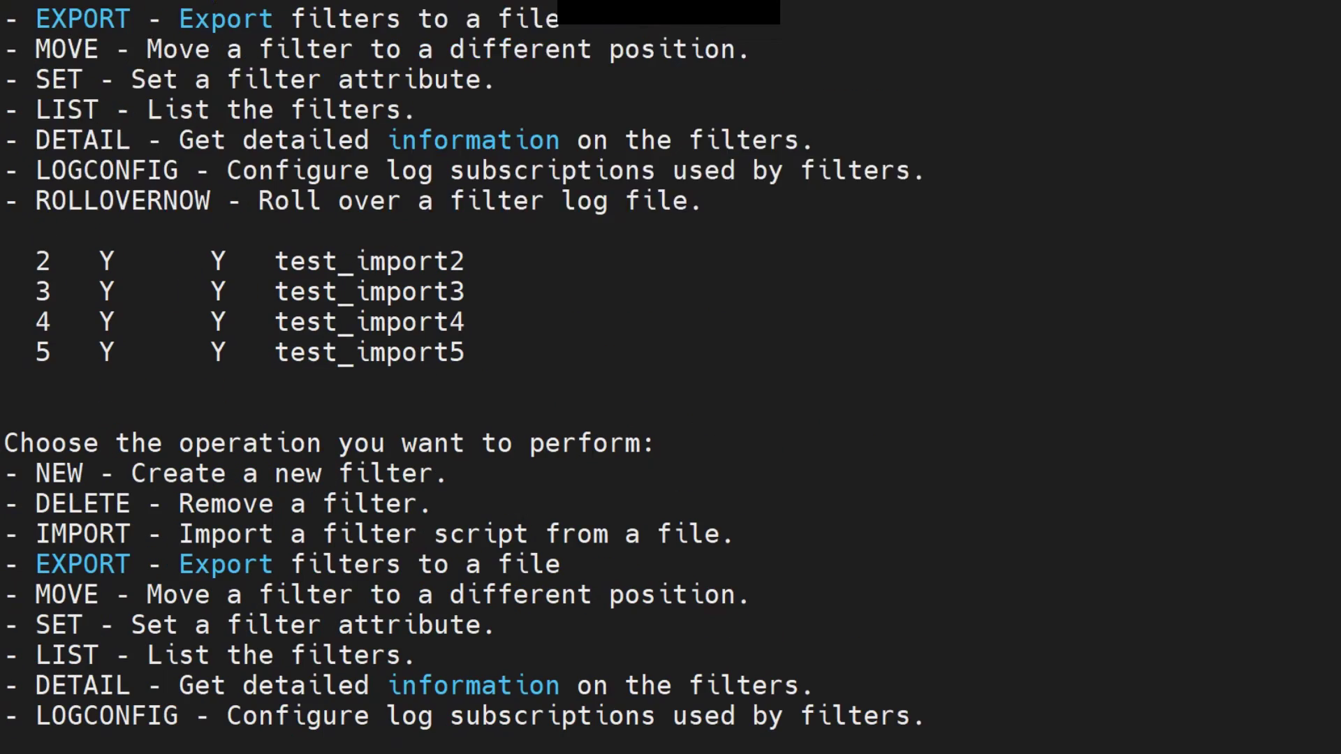
scroll(670, 377, "up", 4)
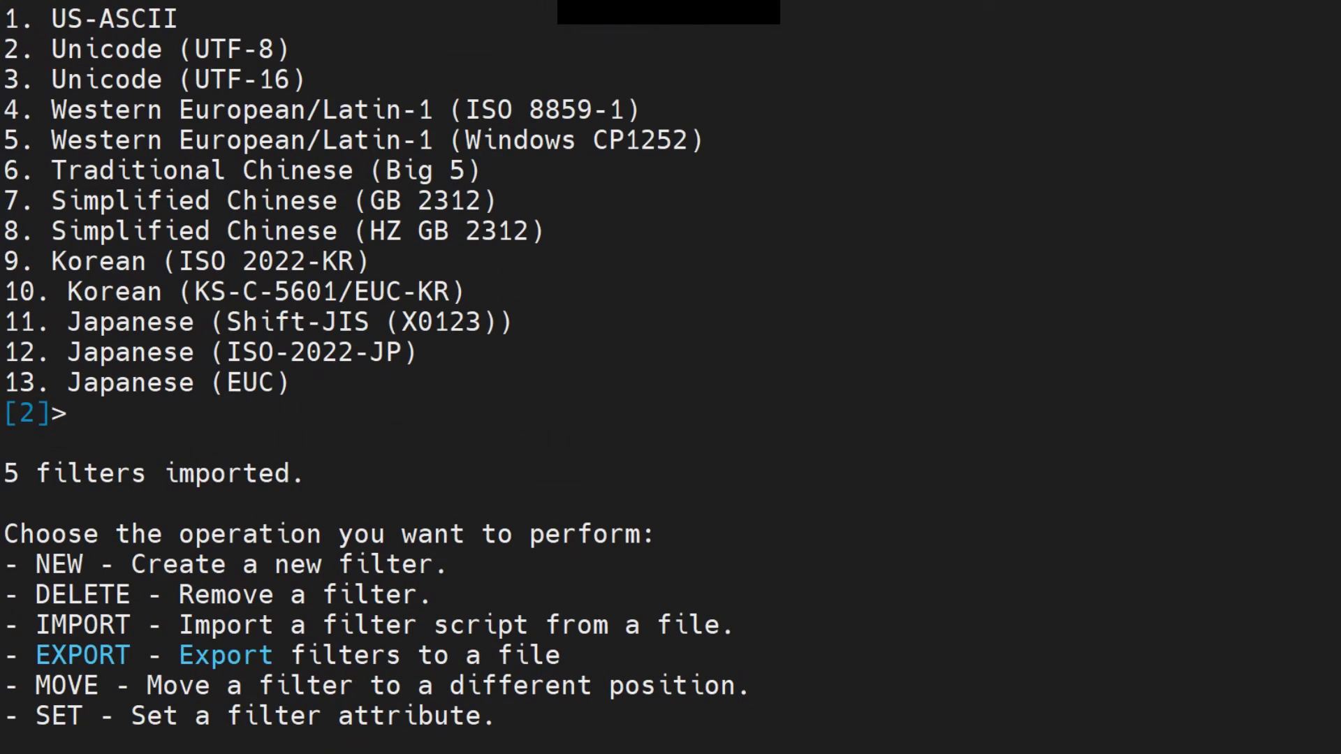
scroll(670, 377, "up", 6)
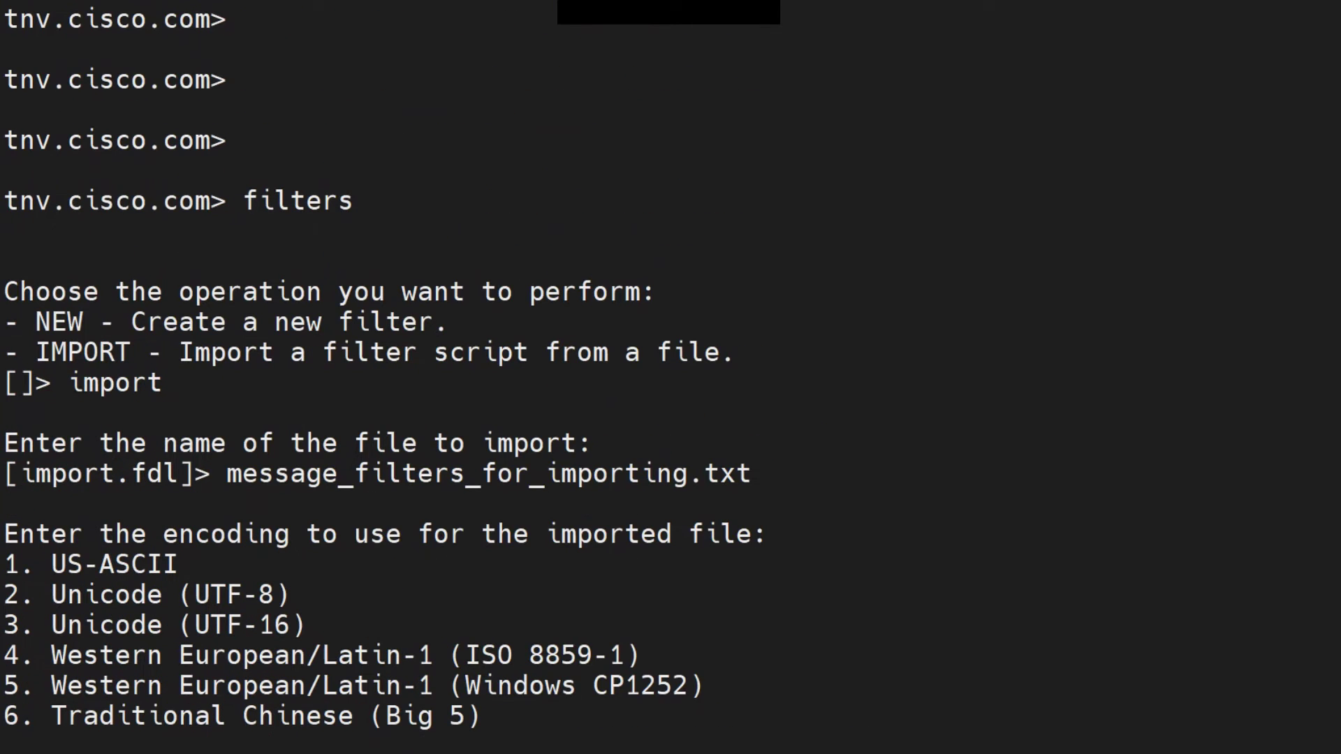
scroll(670, 377, "down", 1)
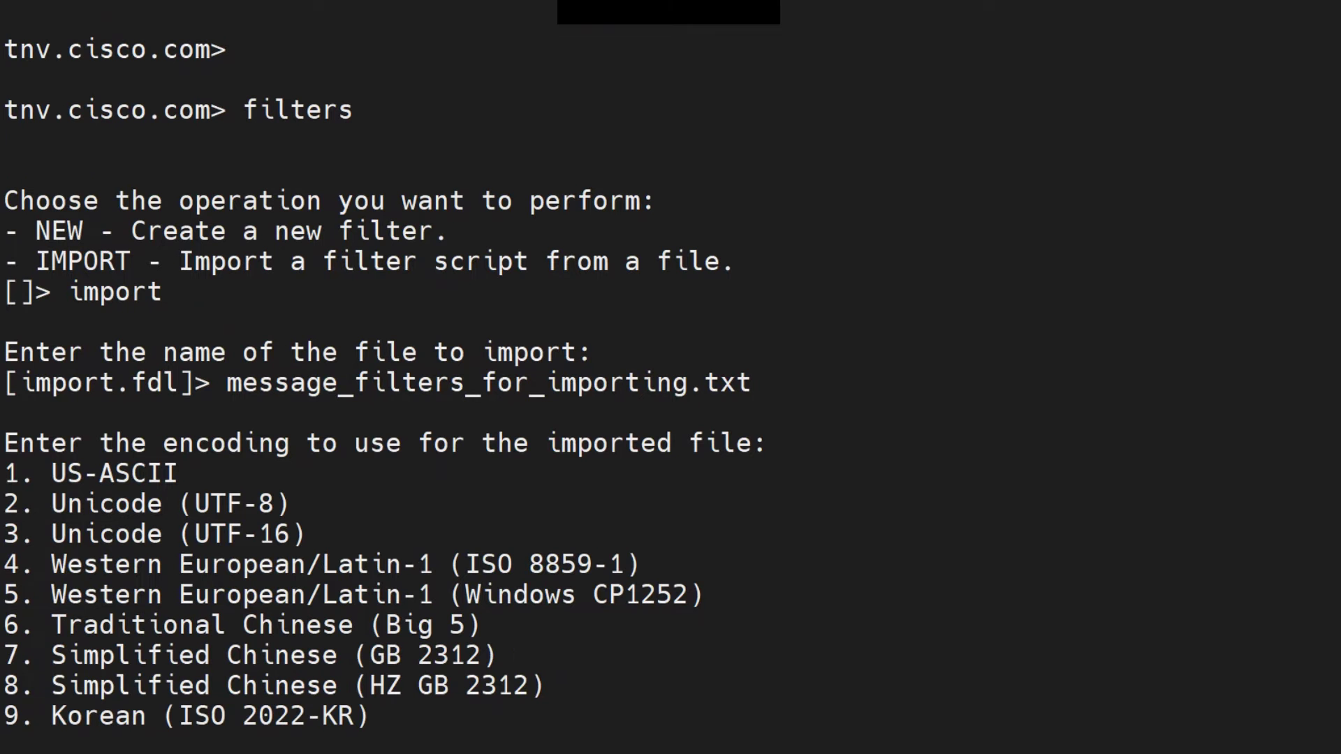
left_click_drag(226, 383, 689, 383)
left_click(752, 383)
key("ctrl+c")
left_click_drag(688, 383, 752, 383)
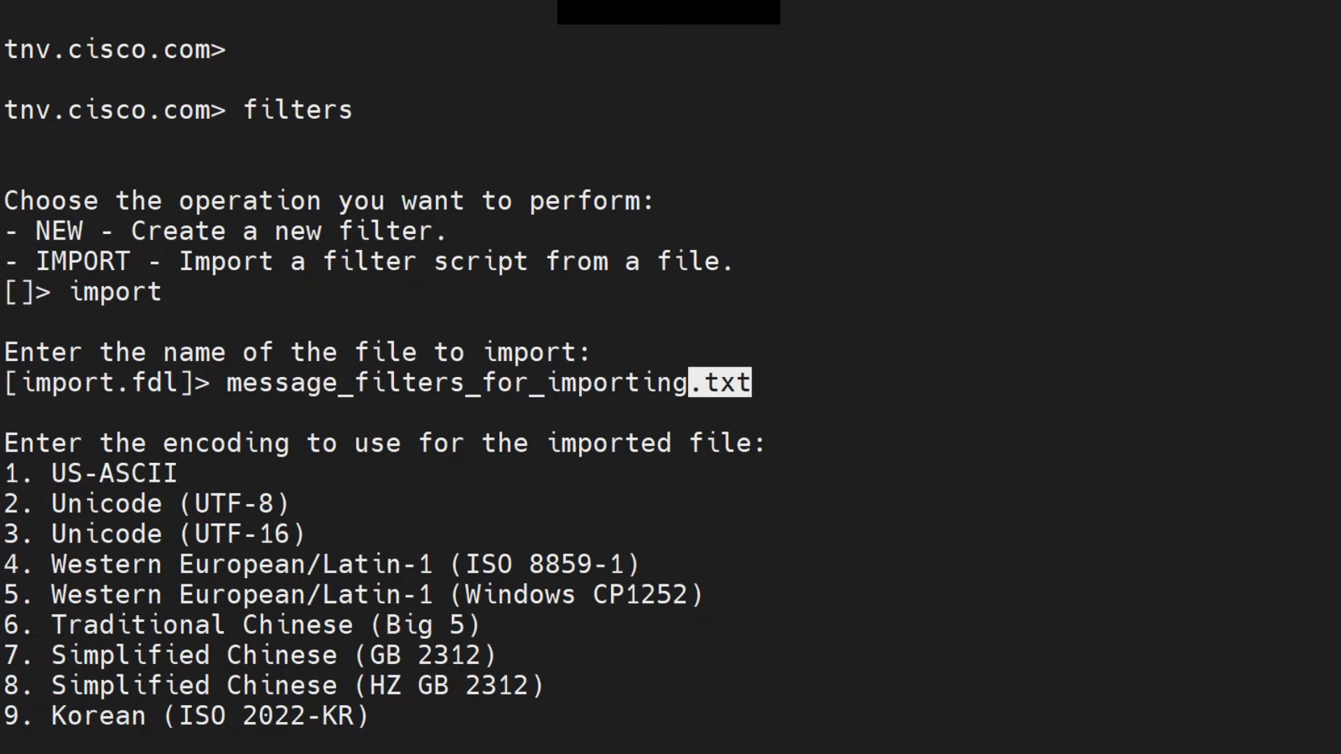
Review the import dialogue's Unicode (UTF-8) encoding option, the filter list and the details output for filters 1-2
left_click(752, 383)
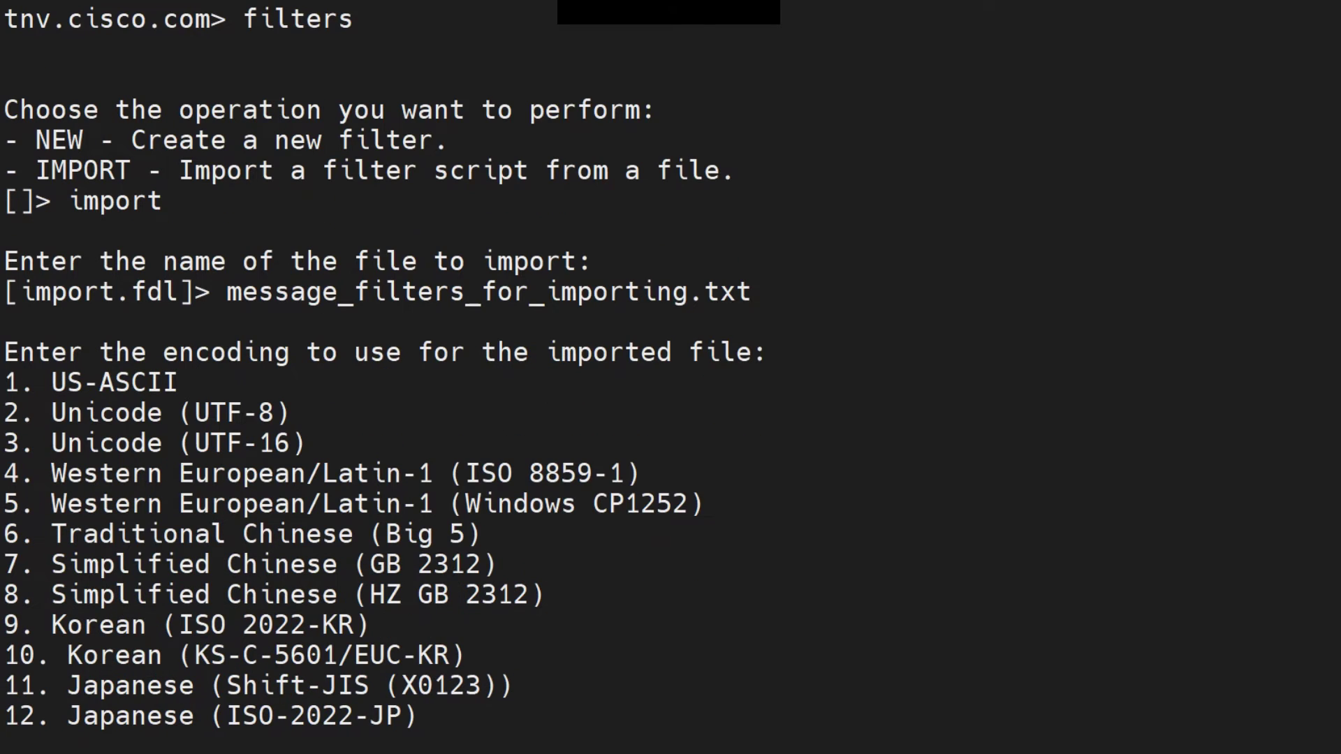
key("Return")
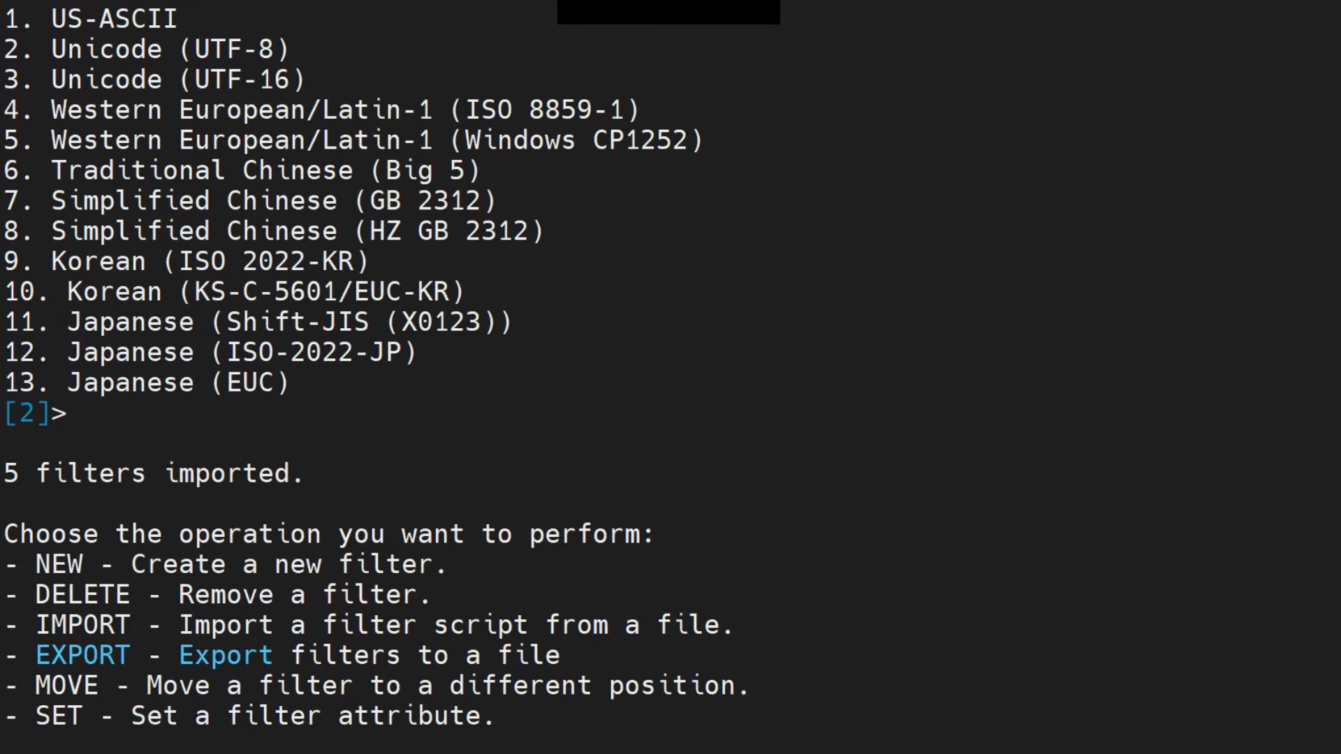
left_click_drag(194, 49, 290, 49)
scroll(670, 377, "up", 4)
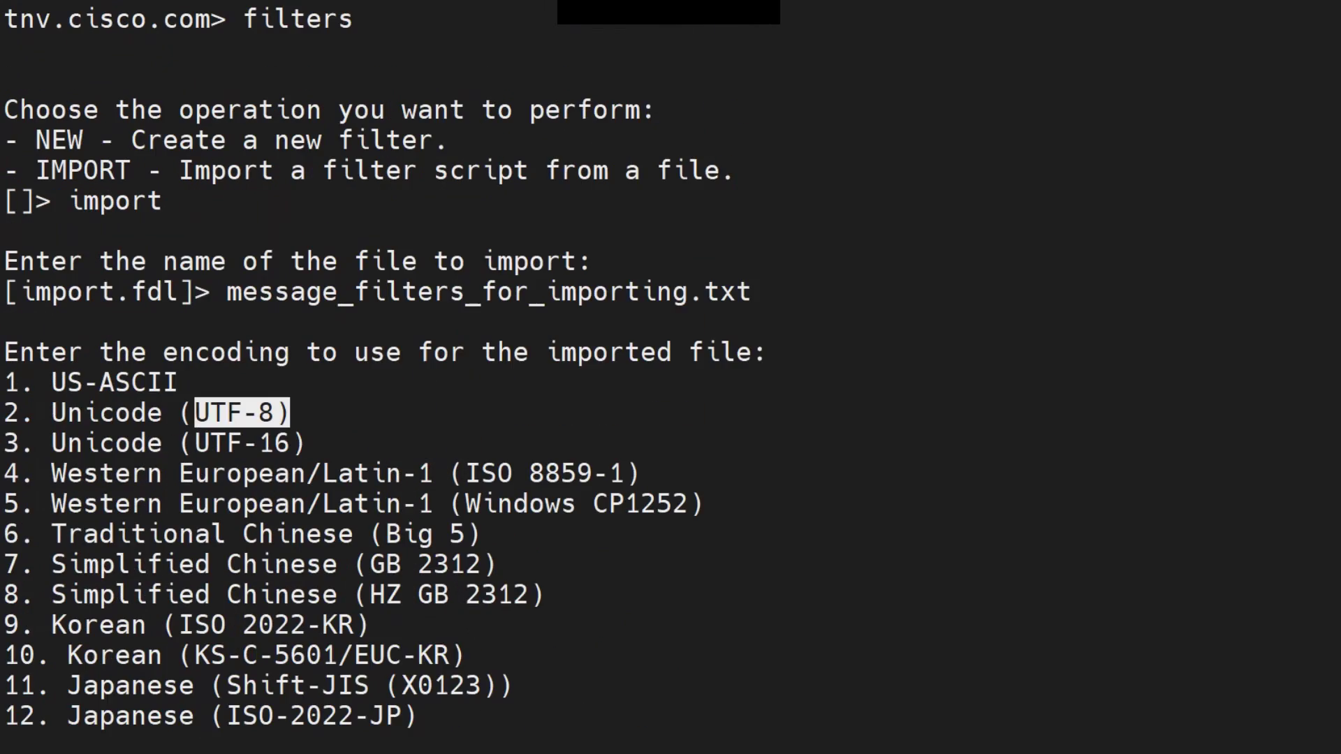
scroll(670, 377, "up", 8)
scroll(670, 377, "down", 19)
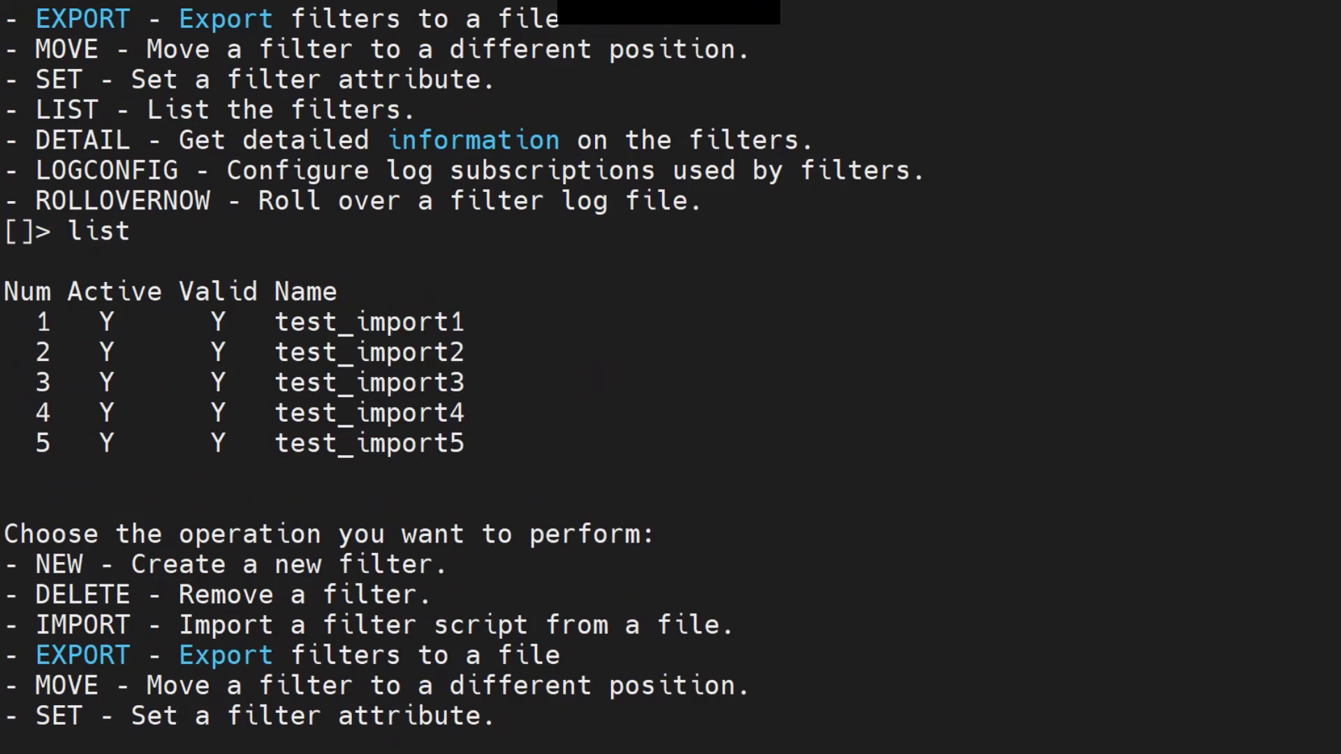
scroll(671, 377, "down", 8)
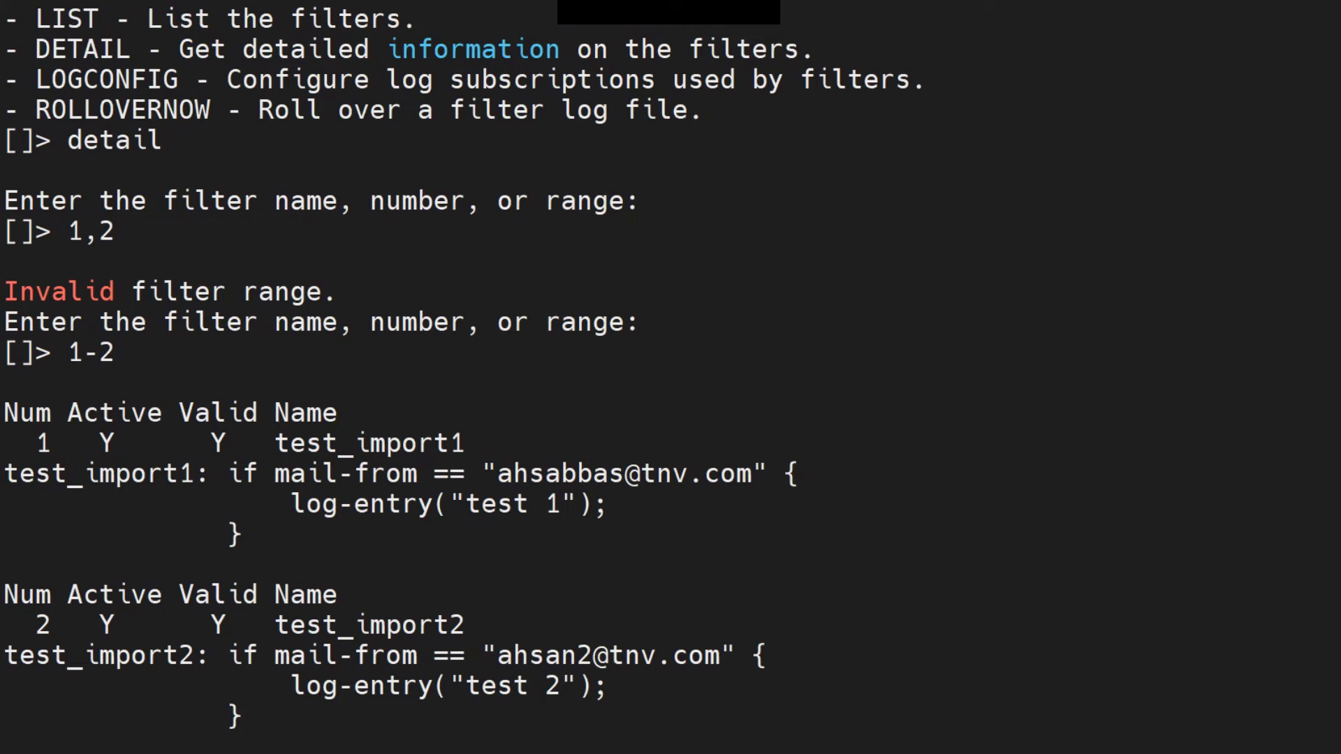
Switch to the text editor and review the complete message filter script
key("alt+Tab")
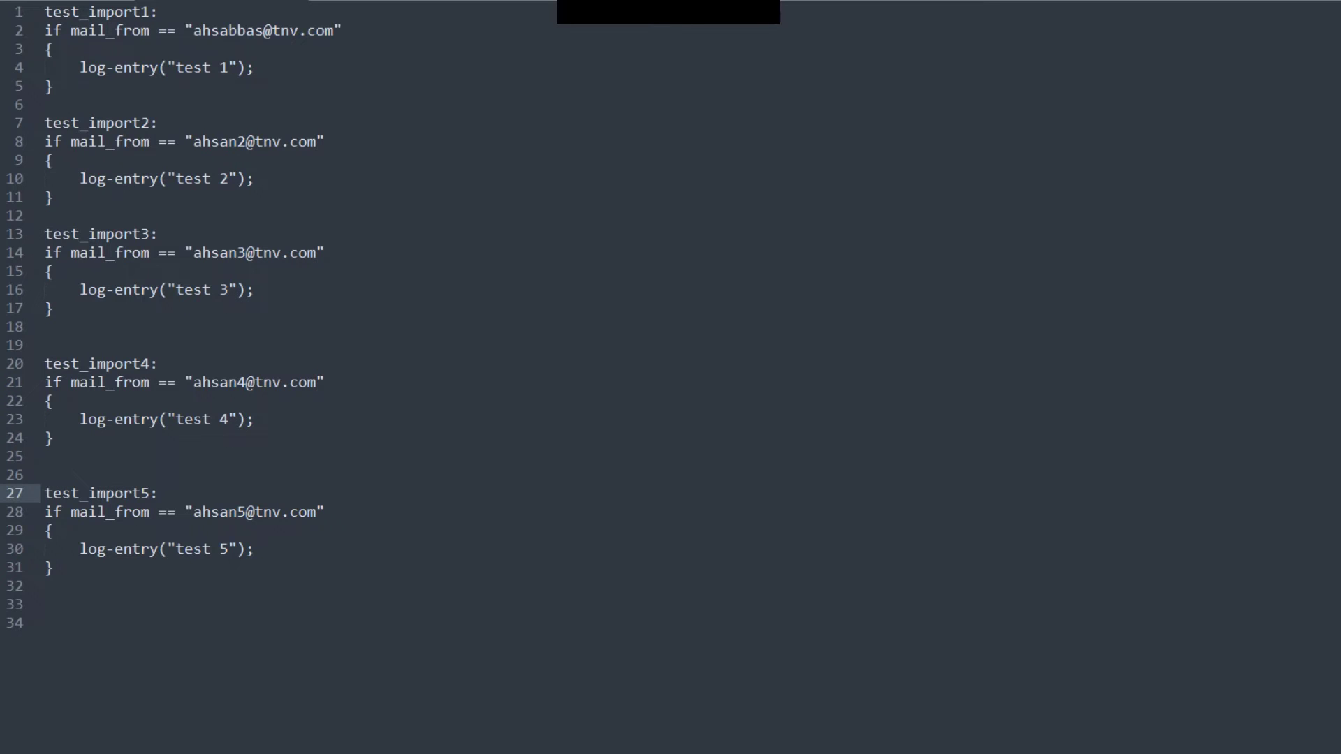
left_click_drag(43, 605, 44, 12)
left_click(185, 253)
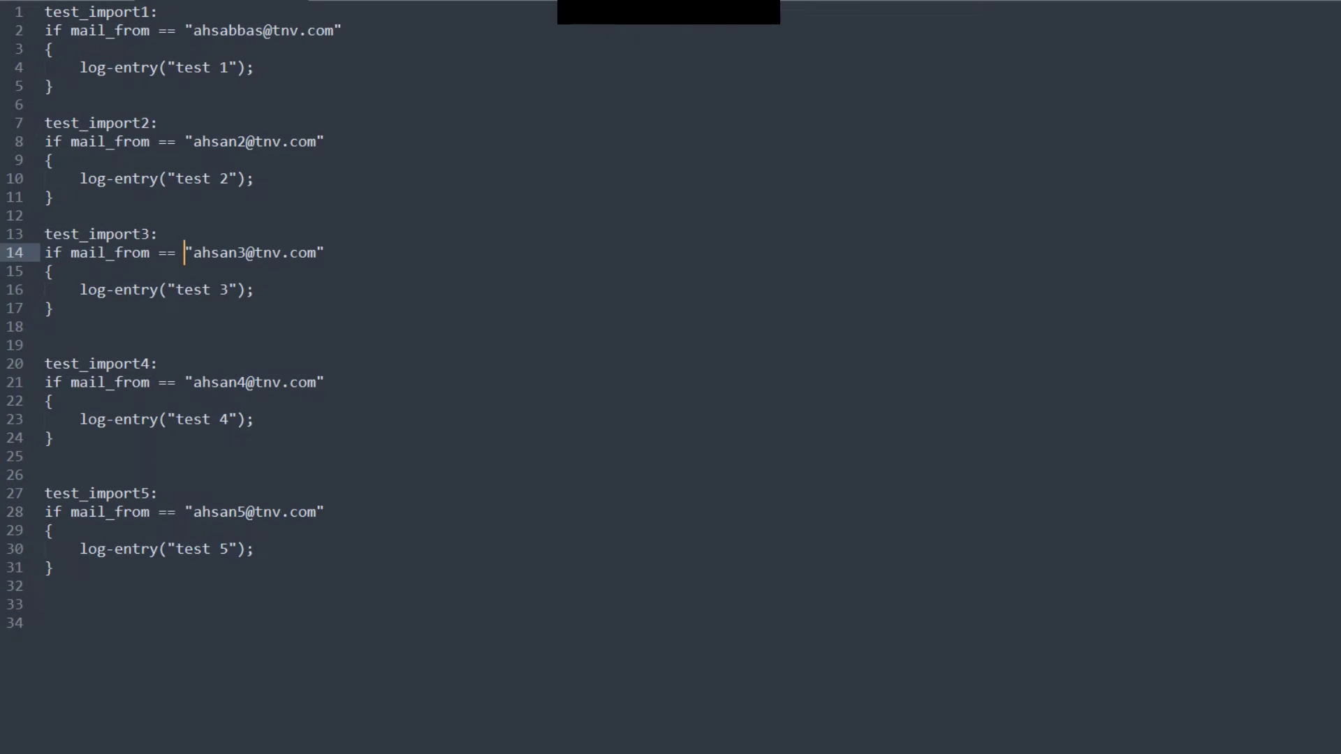
Examine the filter names test_import1 and test_import2 that open the first two script blocks
left_click_drag(159, 11, 44, 12)
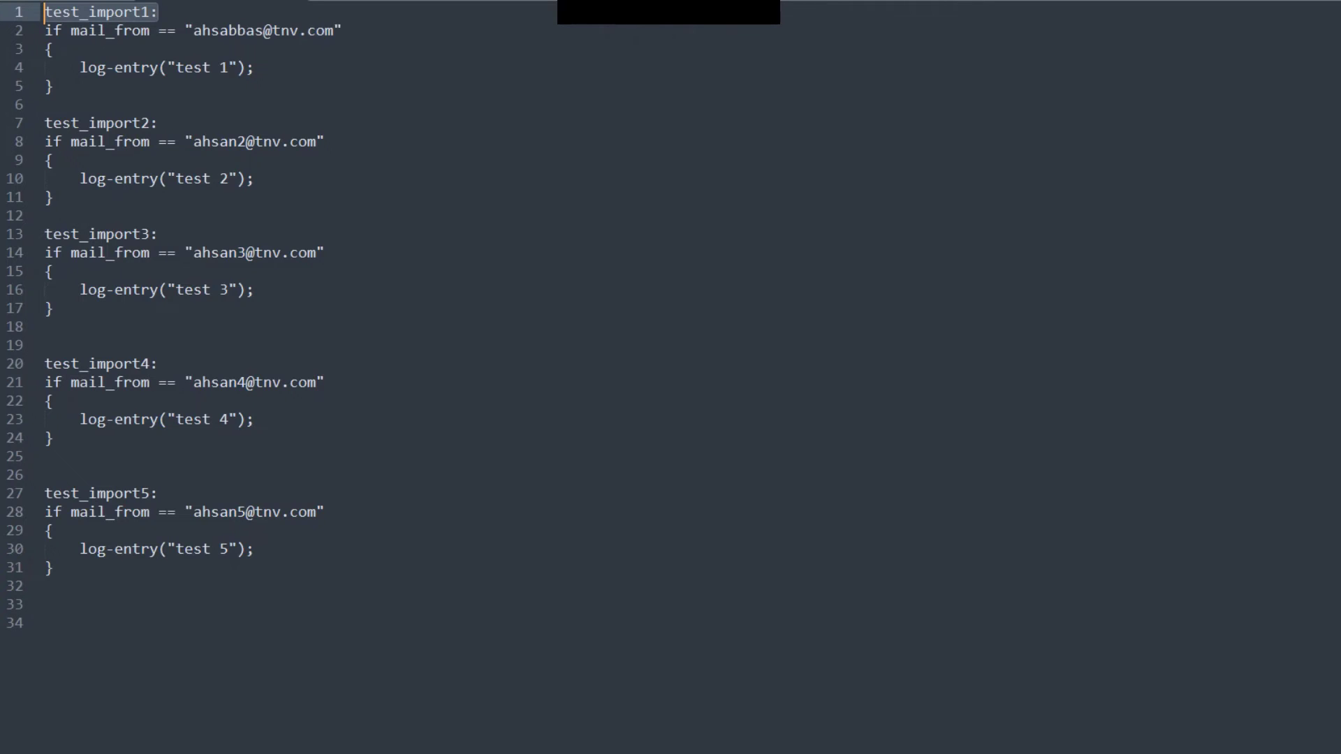
left_click_drag(151, 123, 44, 123)
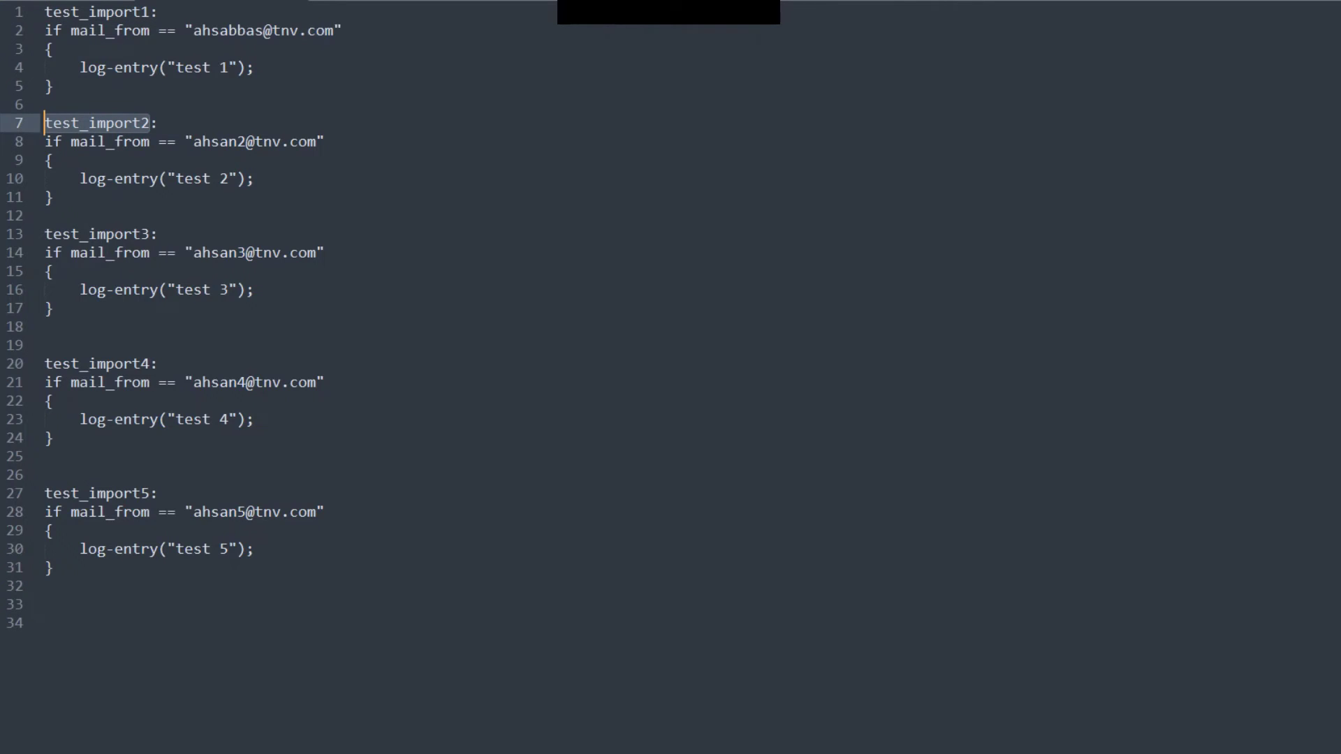
left_click(149, 123)
left_click_drag(148, 123, 52, 123)
left_click(97, 68)
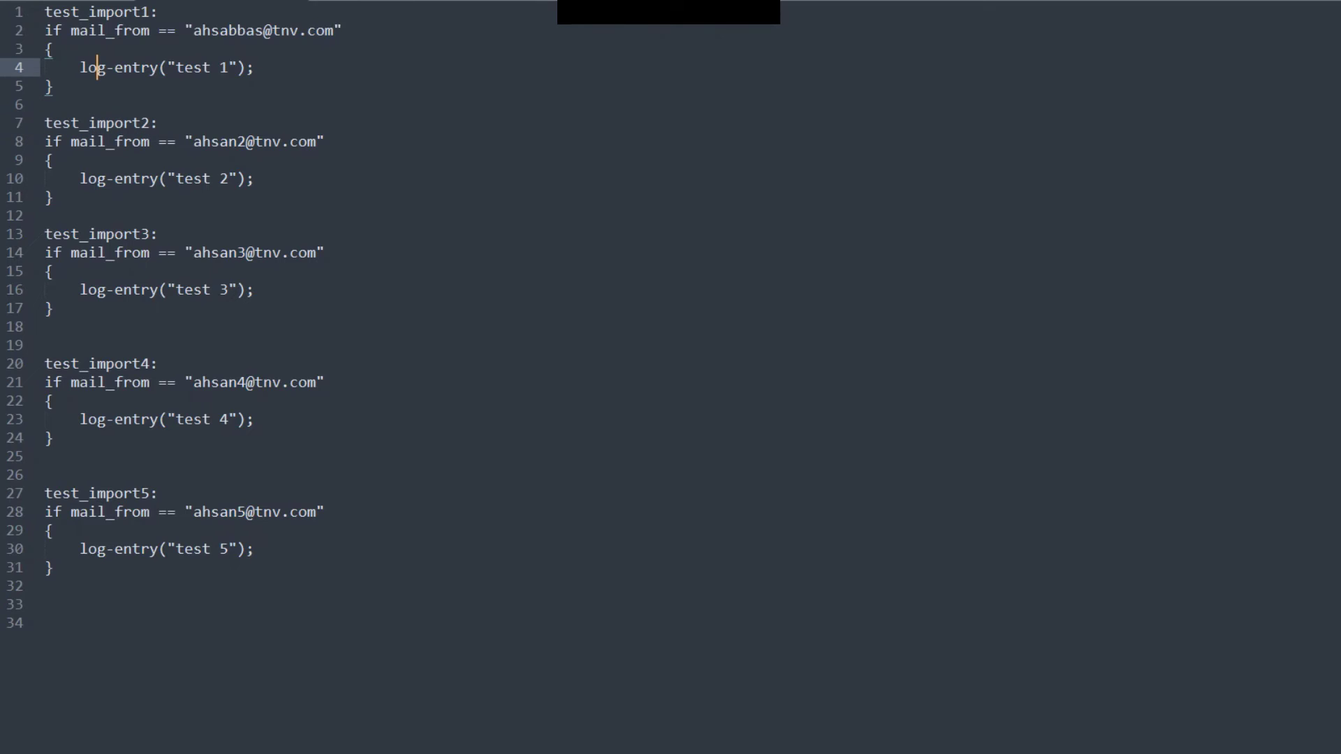
left_click_drag(161, 13, 36, 12)
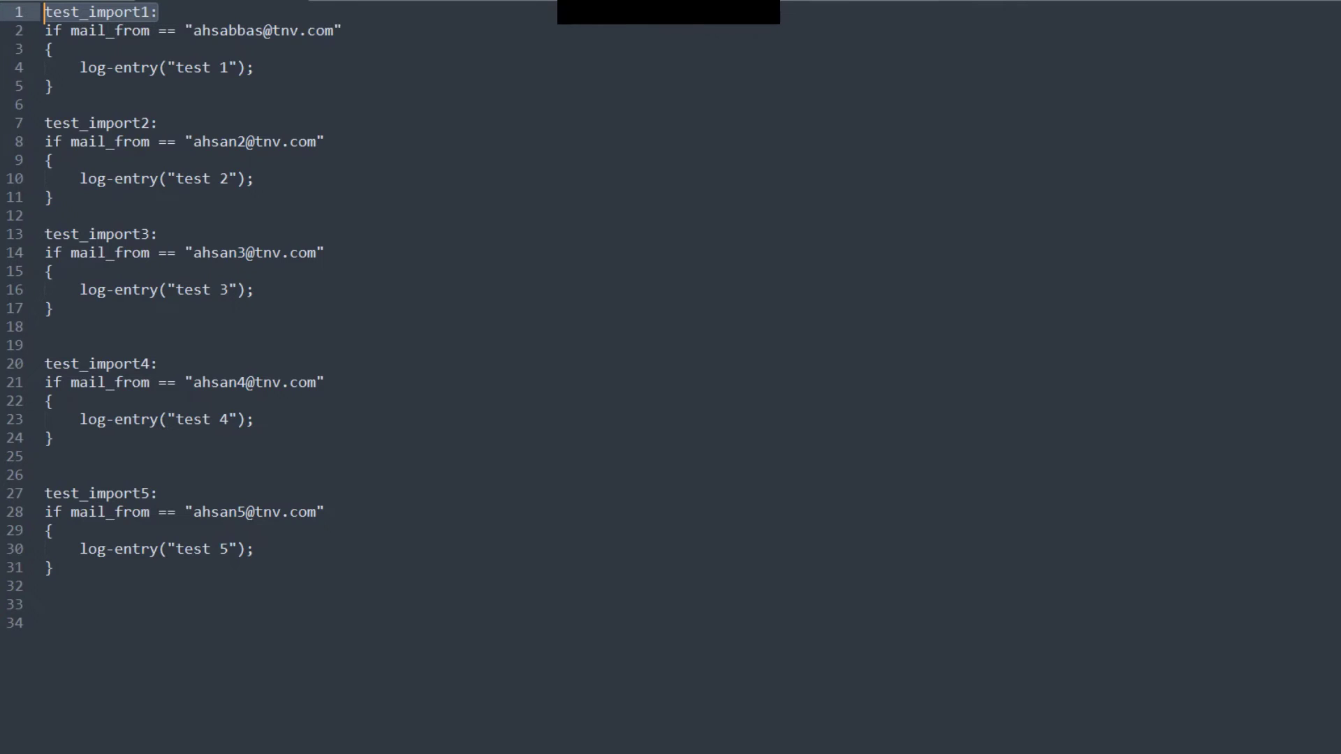
left_click(62, 31)
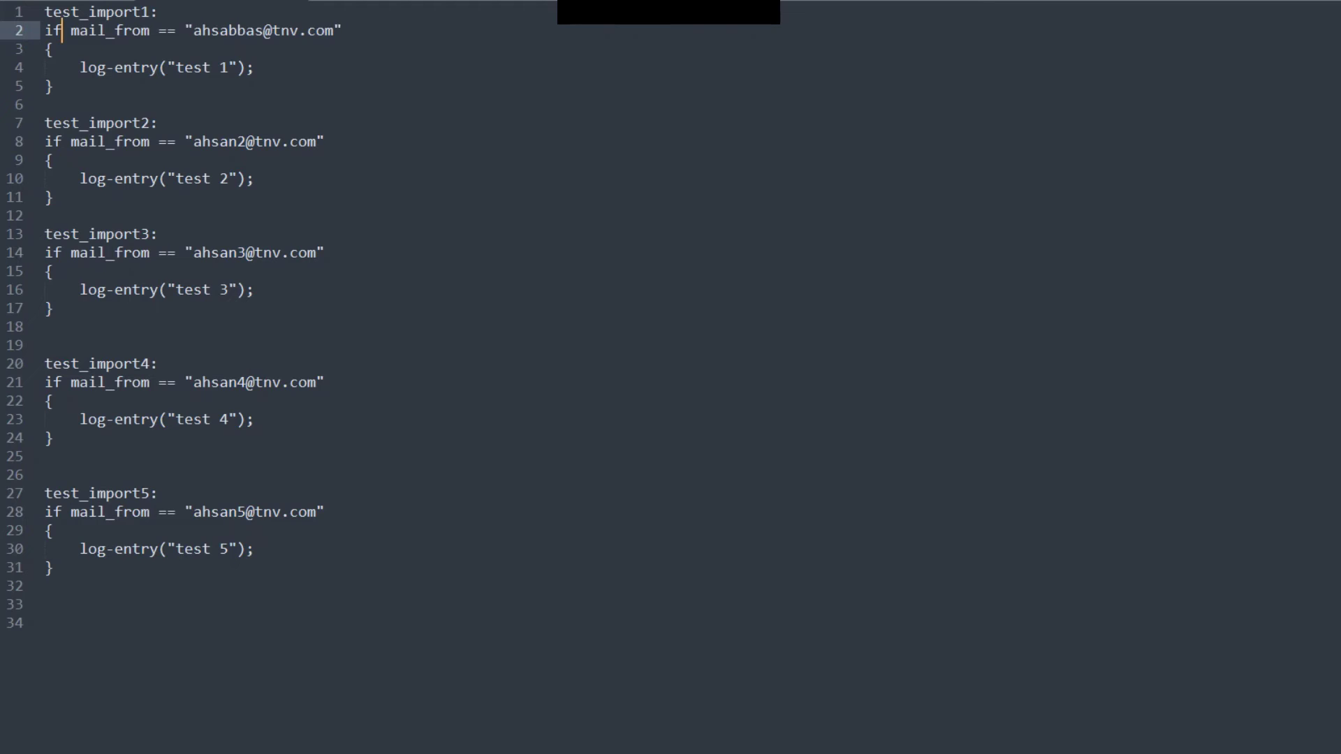
Try a line containing only a period after the test_import1 filter's closing brace, and remove it again
left_click(53, 86)
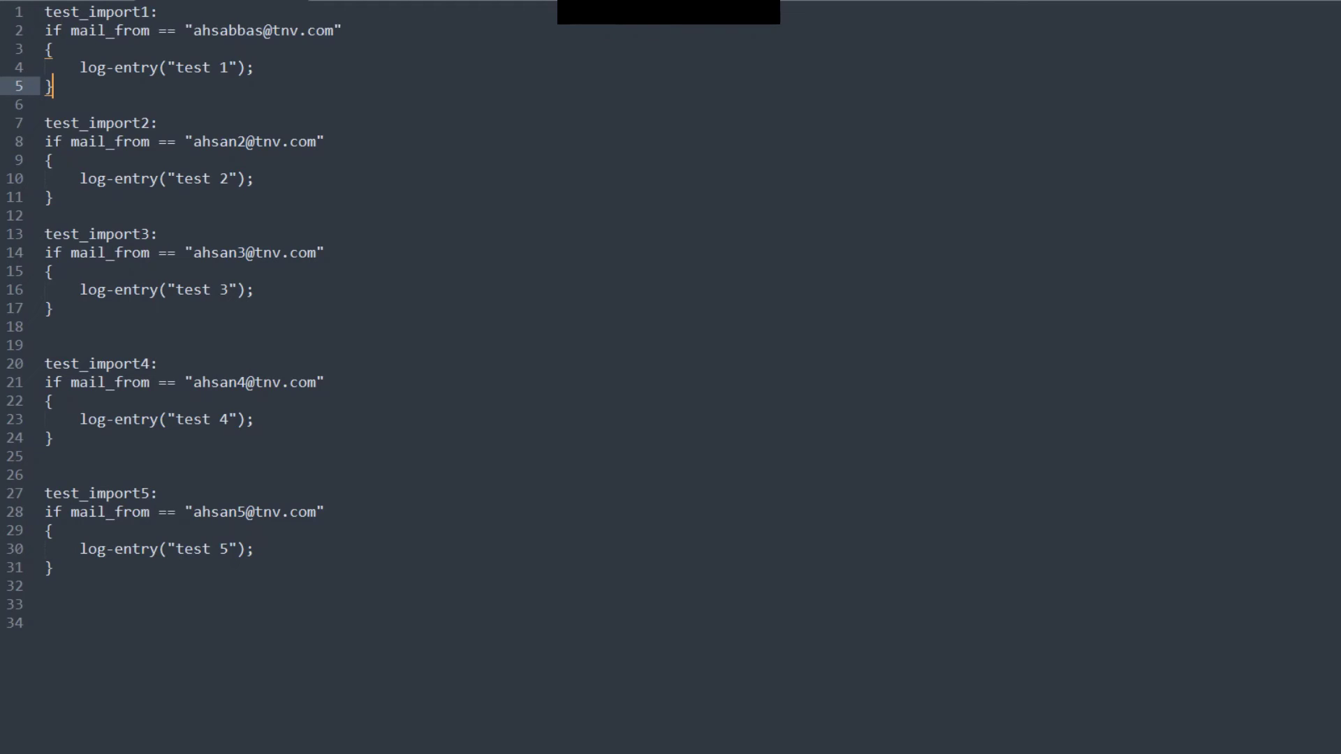
key("Return")
type(".")
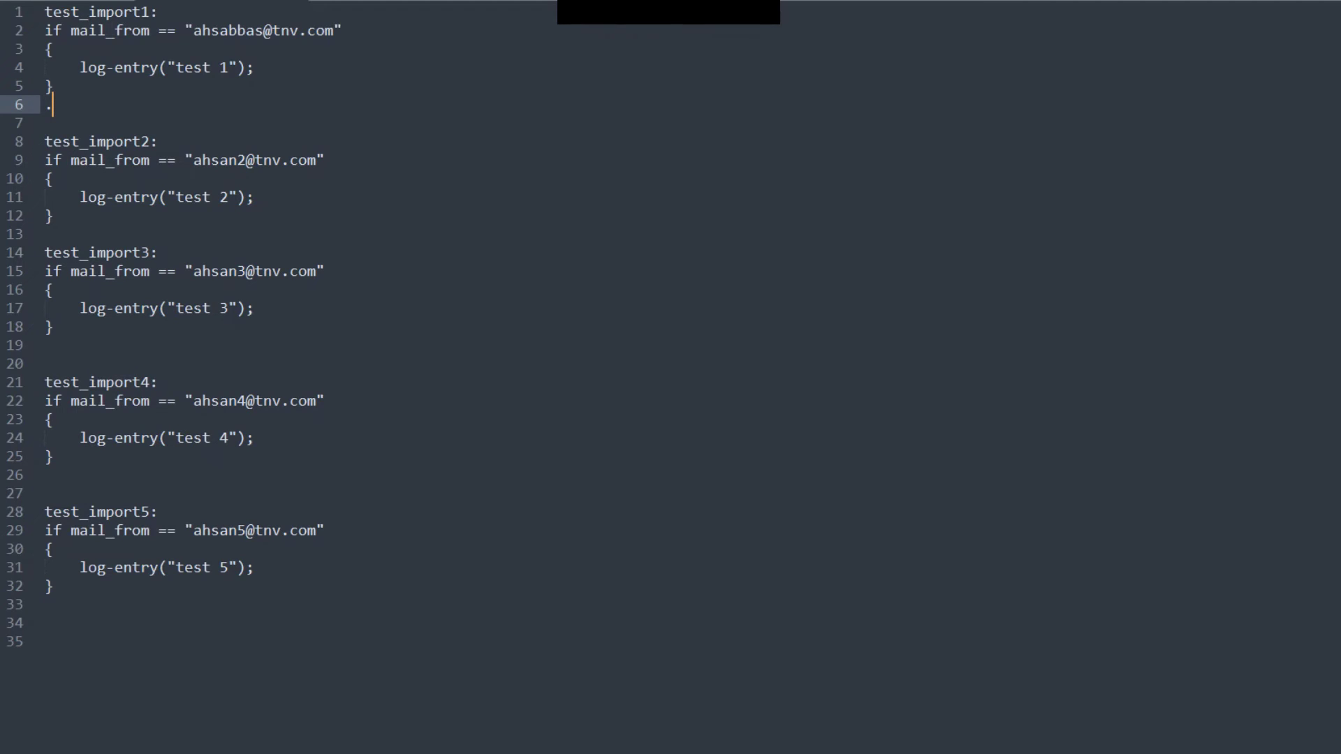
key("BackSpace")
key("BackSpace")
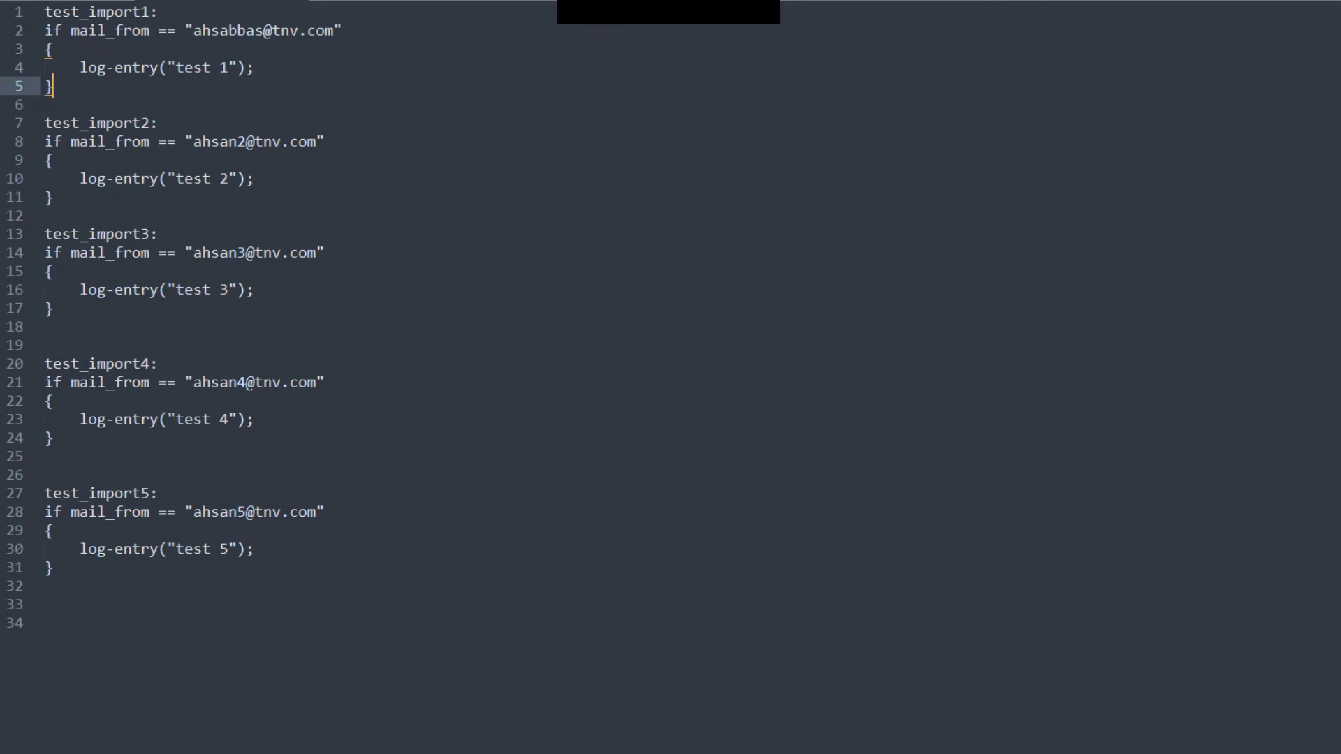
Highlight the script from test_import1 through test_import5 and enlarge the editor text for closer reading
left_click_drag(47, 605, 44, 12)
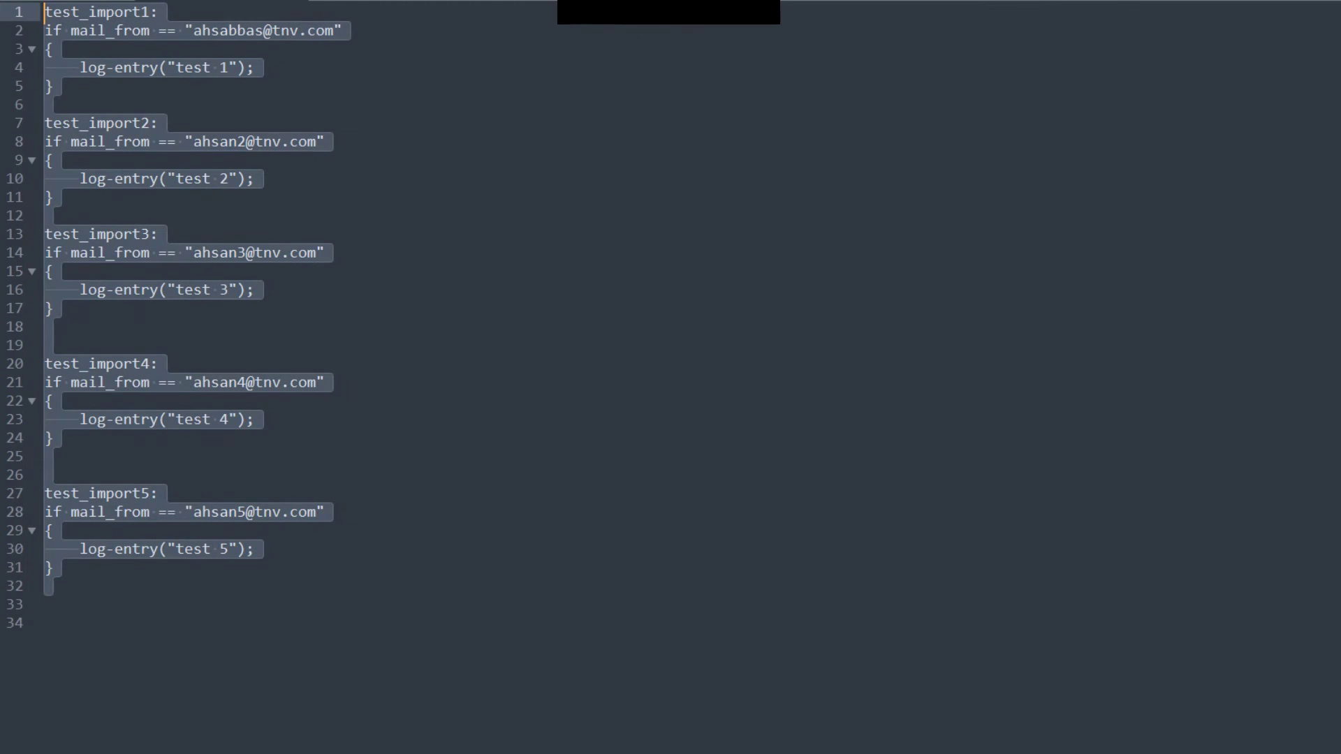
left_click(160, 234)
key("ctrl+equal")
key("ctrl+equal")
key("ctrl+equal")
key("ctrl+equal")
key("ctrl+equal")
key("ctrl+equal")
key("ctrl+equal")
key("ctrl+equal")
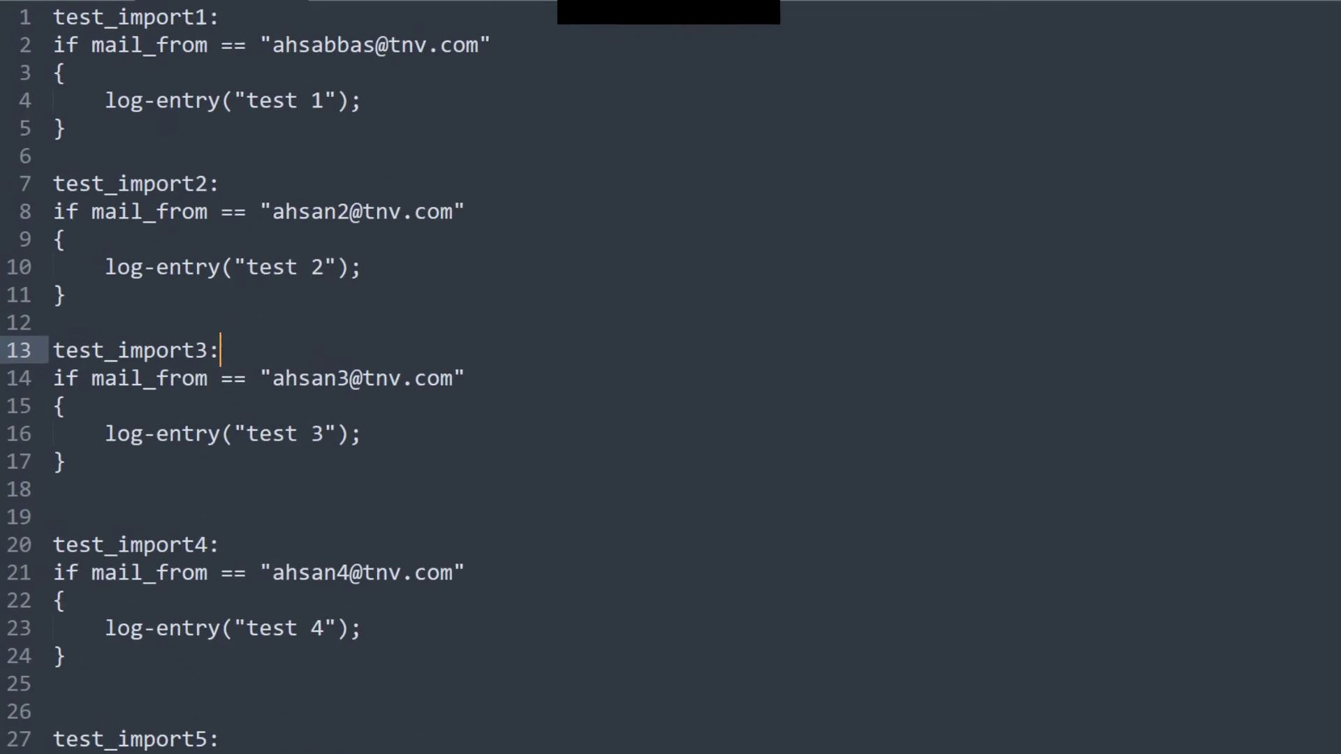
key("ctrl+equal")
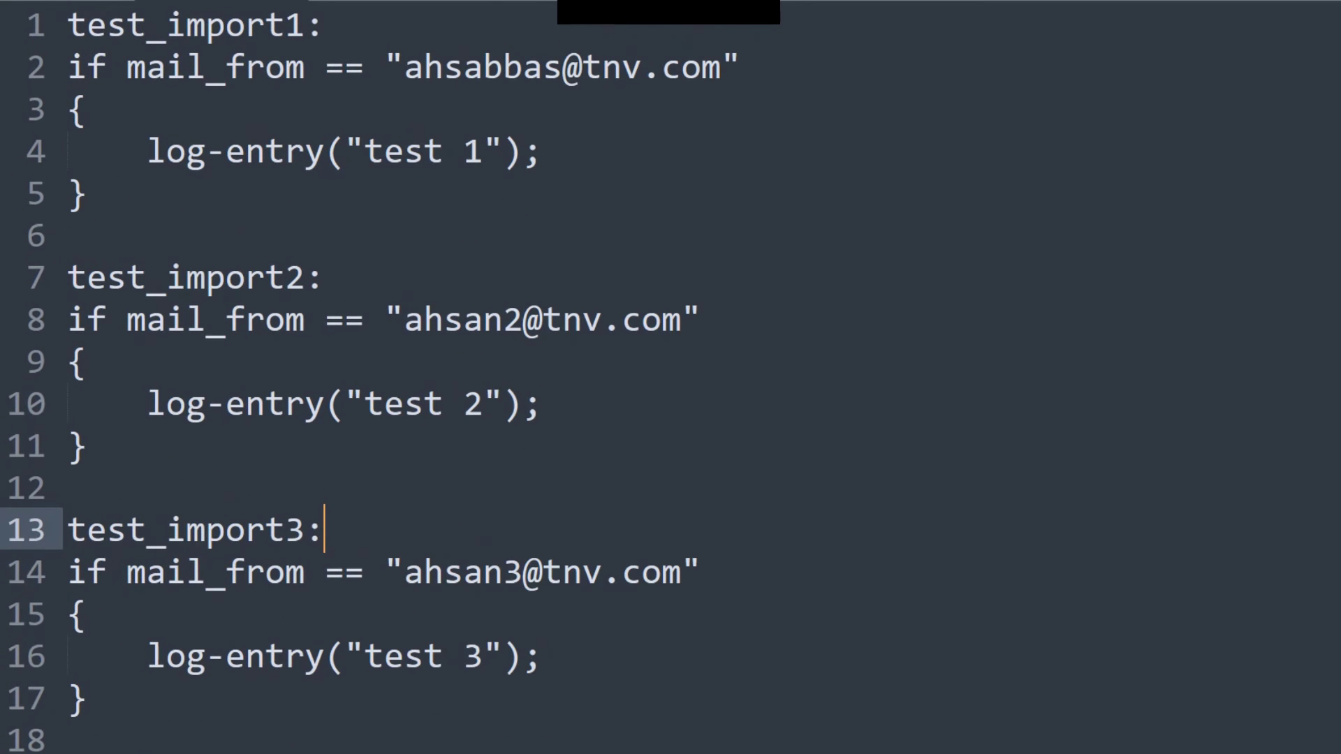
Examine the test_import1 filter's name, sender condition and log-entry action, and look over the remaining filters through test_import5
left_click(68, 235)
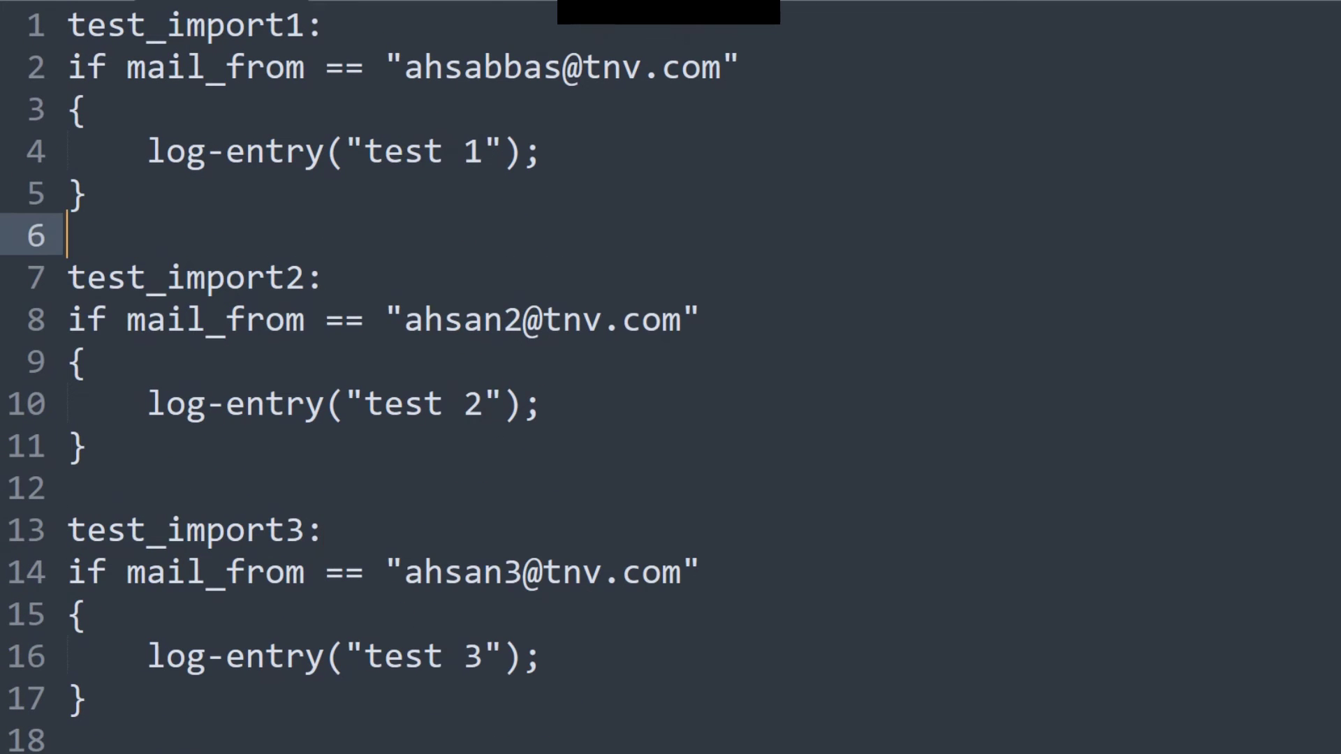
left_click_drag(306, 26, 68, 26)
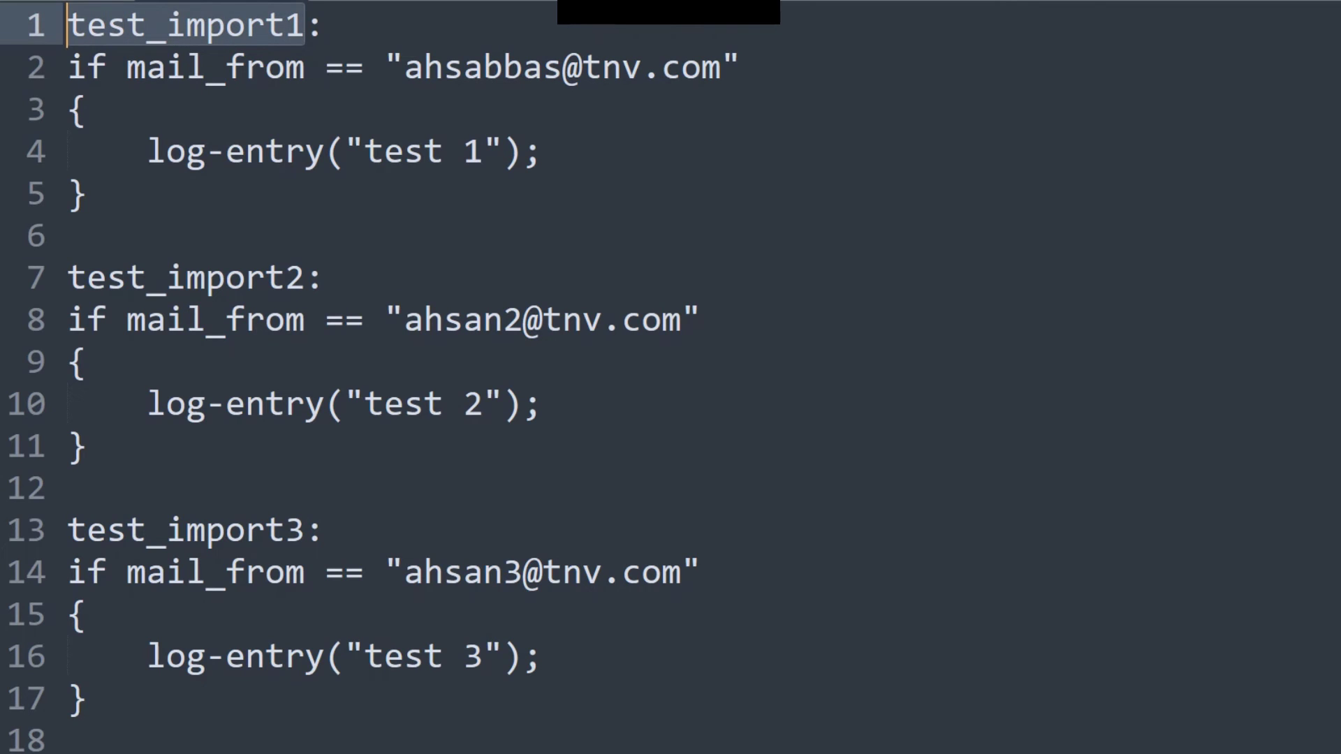
left_click_drag(126, 68, 543, 152)
left_click(464, 152)
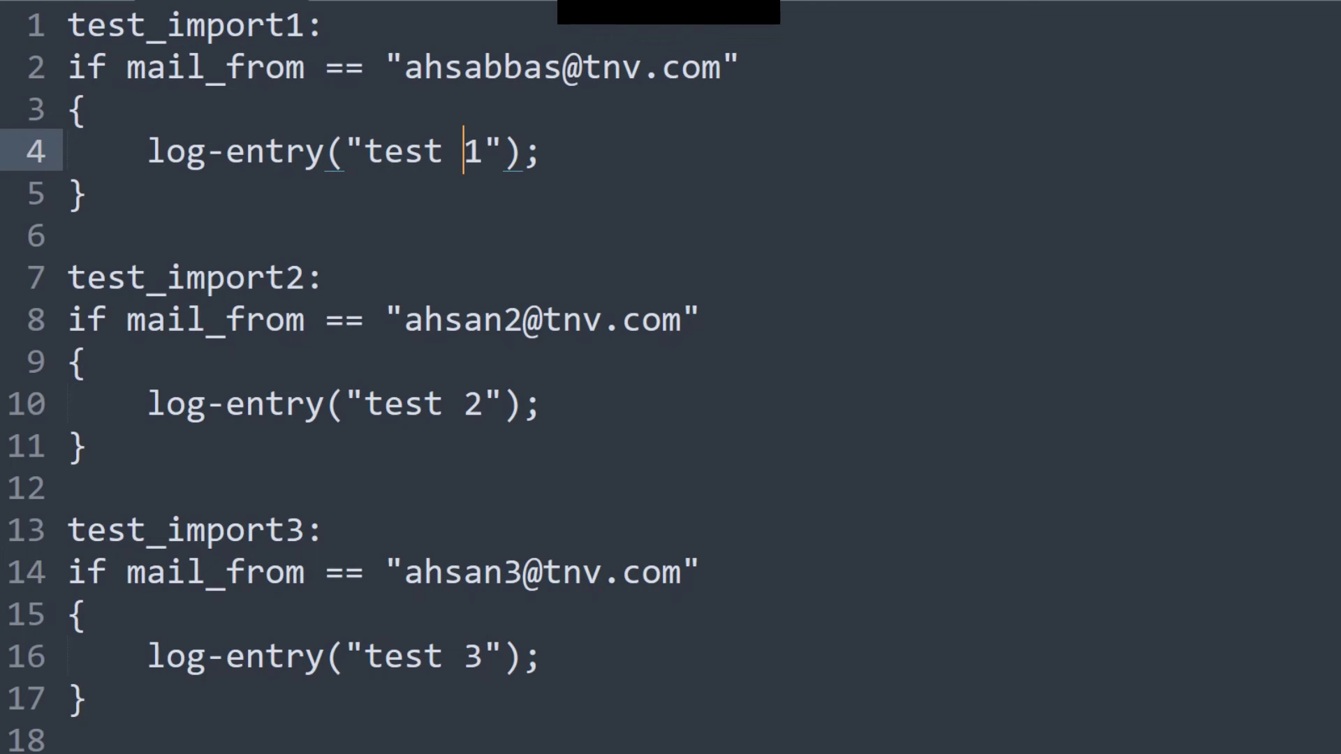
key("ctrl+minus")
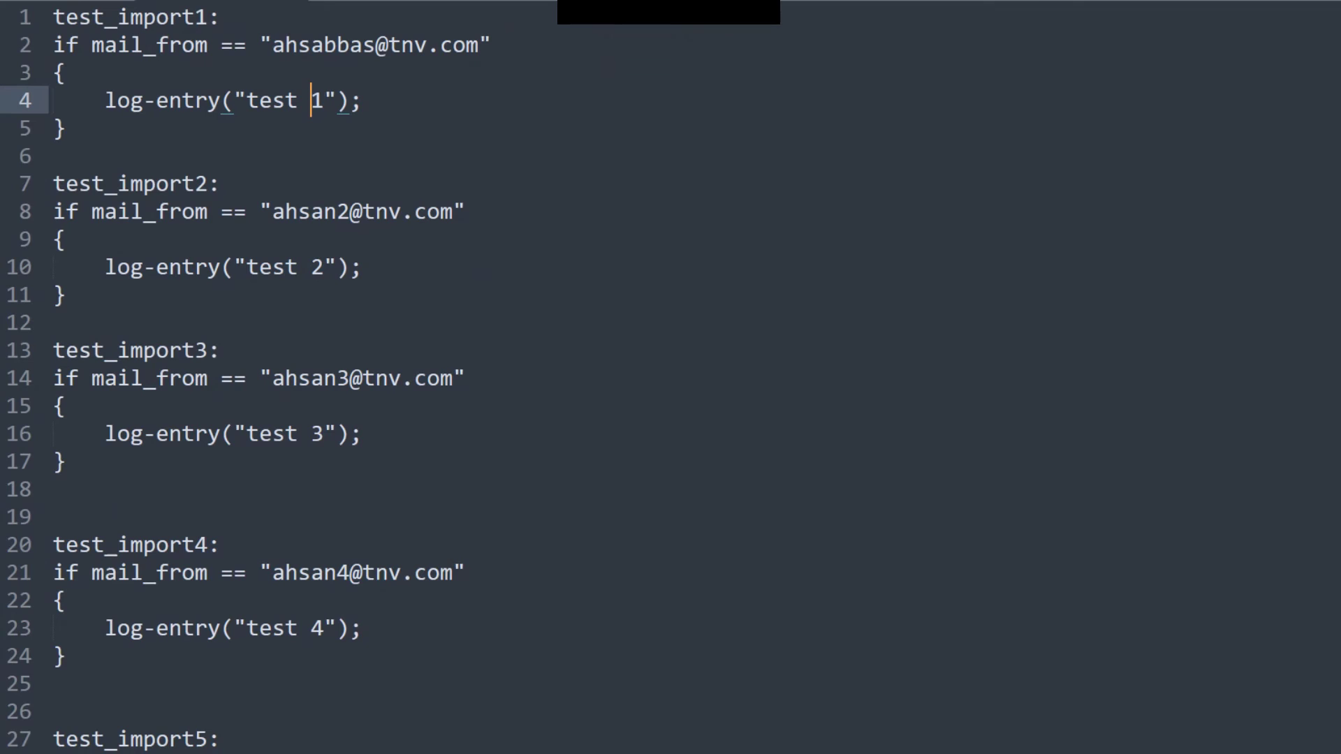
scroll(670, 377, "down", 3)
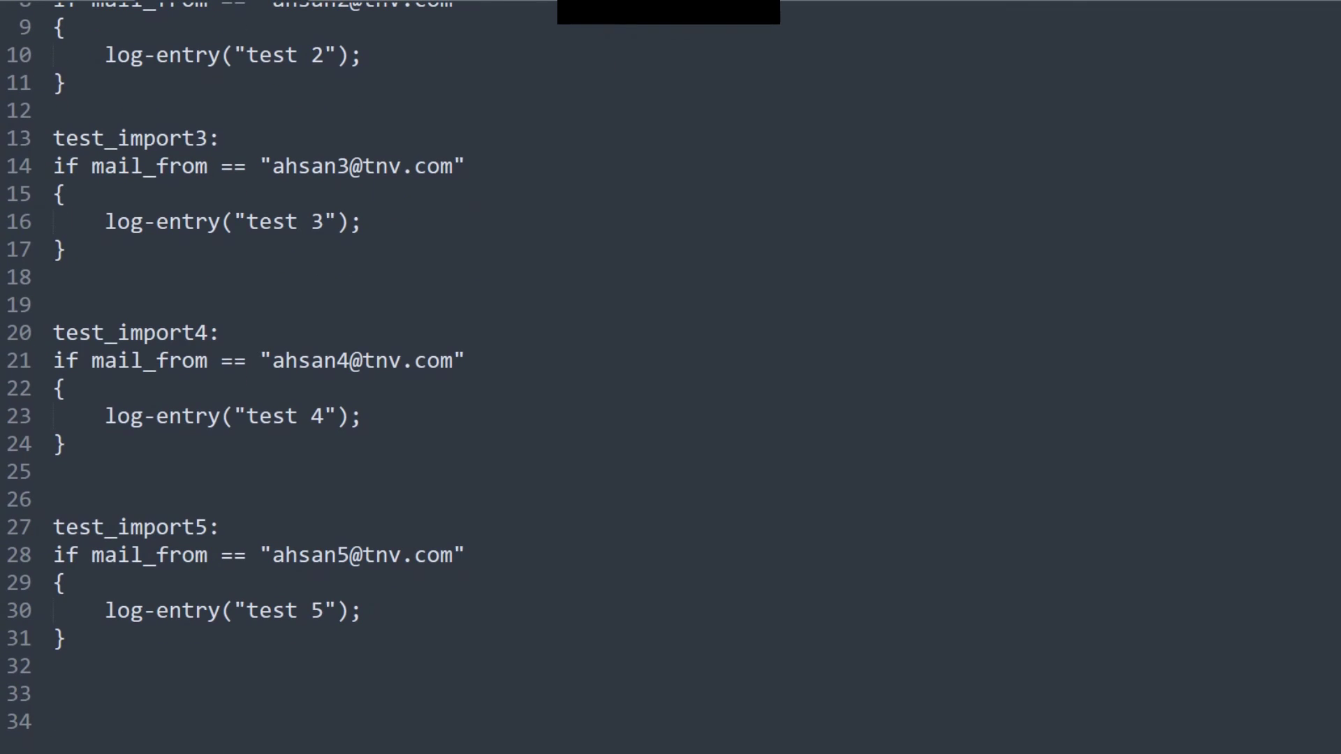